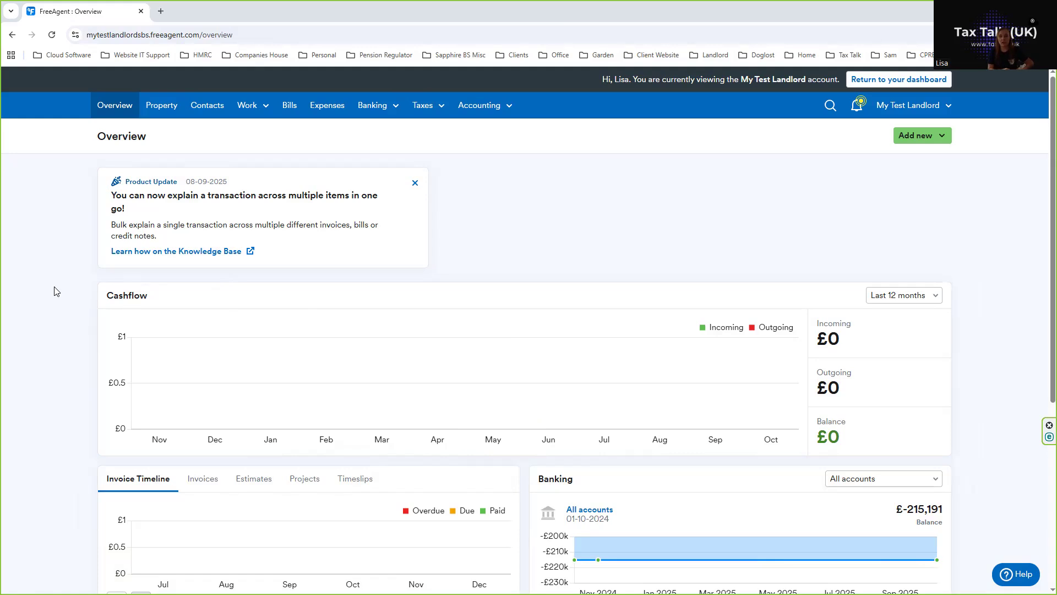
# Open the Business Current Account from the summary of all bank accounts
pyautogui.scroll(-4, 54, 291)
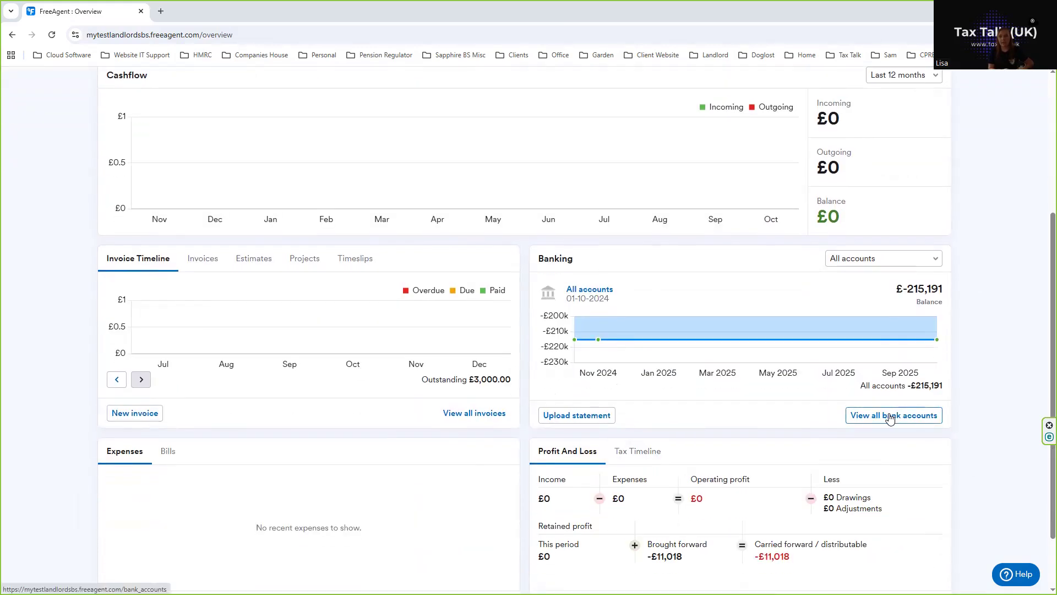
pyautogui.click(891, 417)
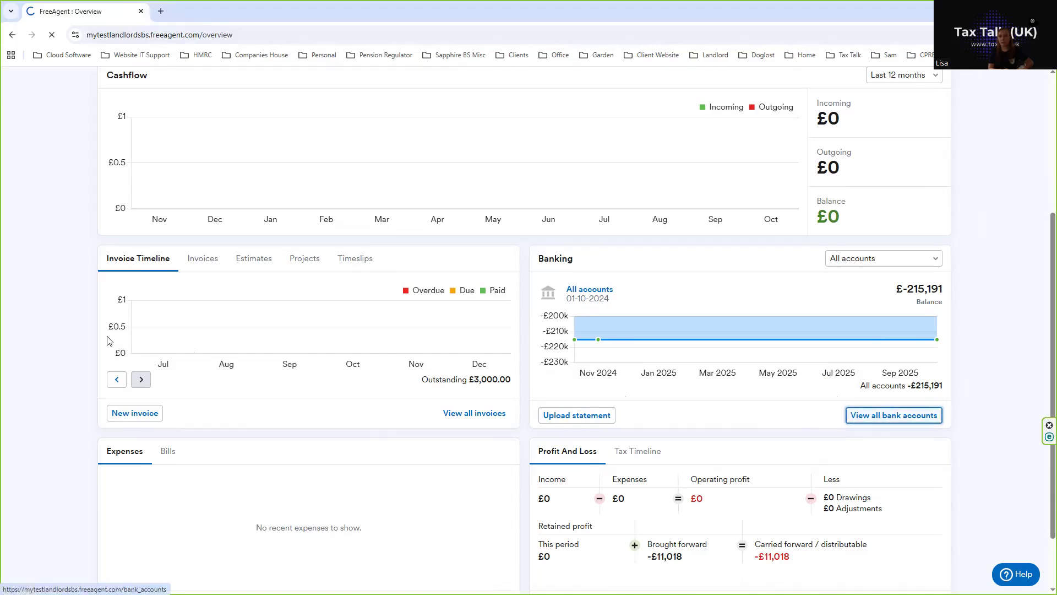
pyautogui.scroll(3, 105, 267)
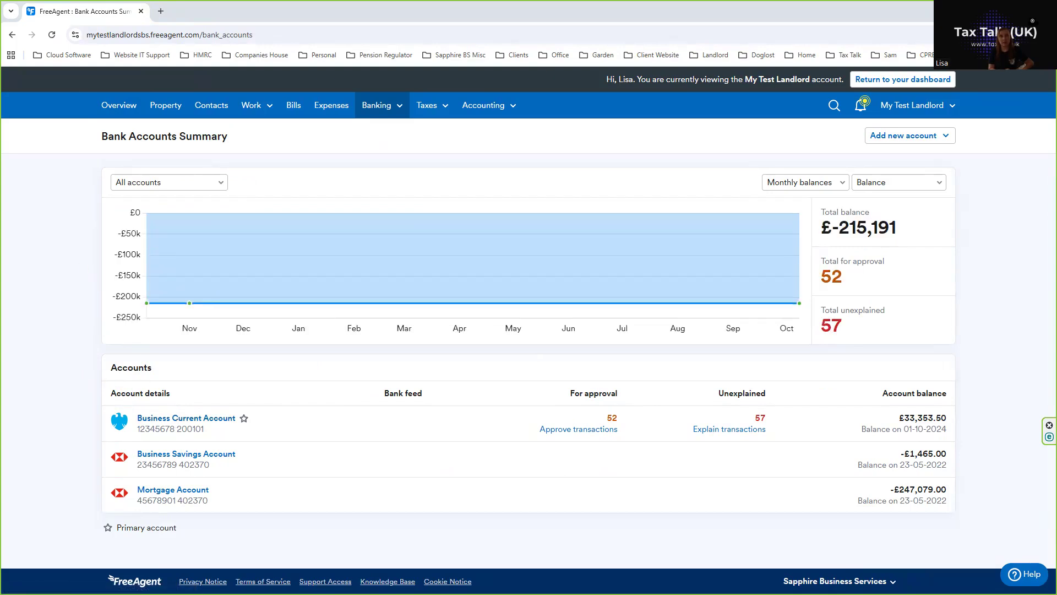
pyautogui.click(186, 422)
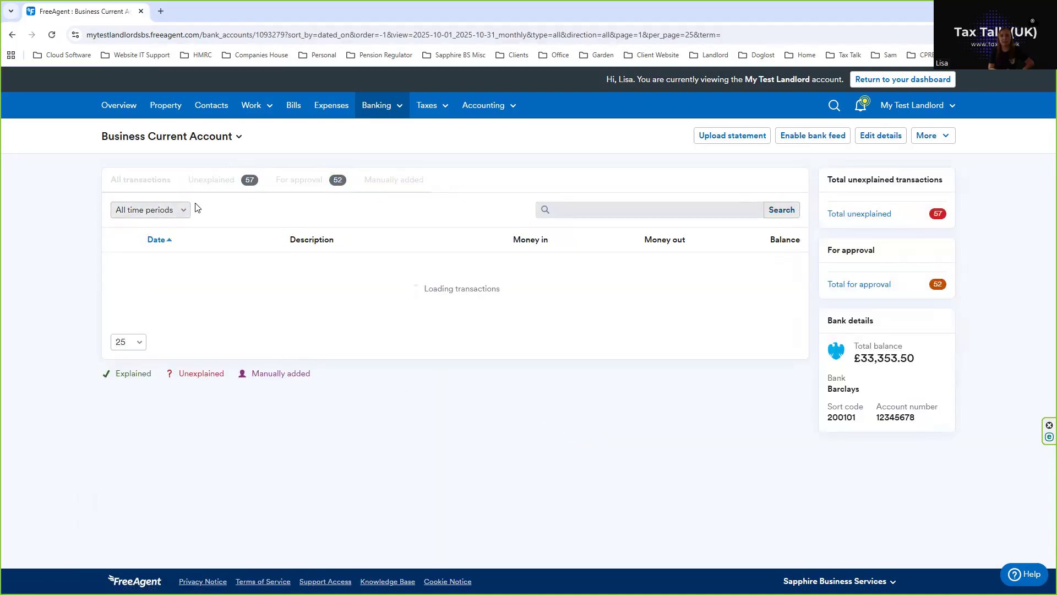
# Show the account's transactions awaiting approval for Accounting Year 2025/26
pyautogui.click(285, 182)
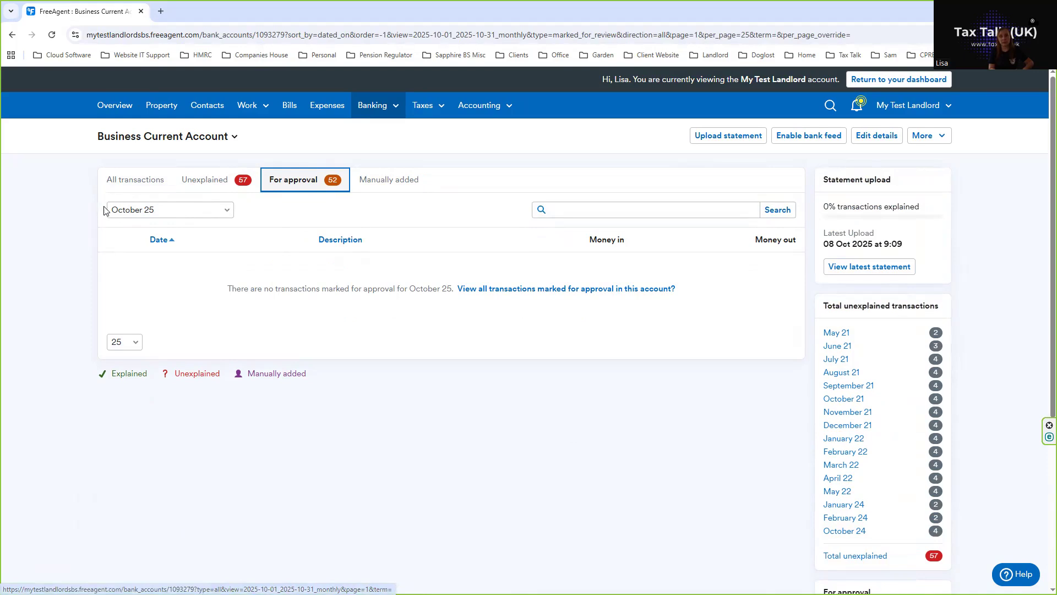
pyautogui.click(184, 212)
pyautogui.scroll(-3, 179, 475)
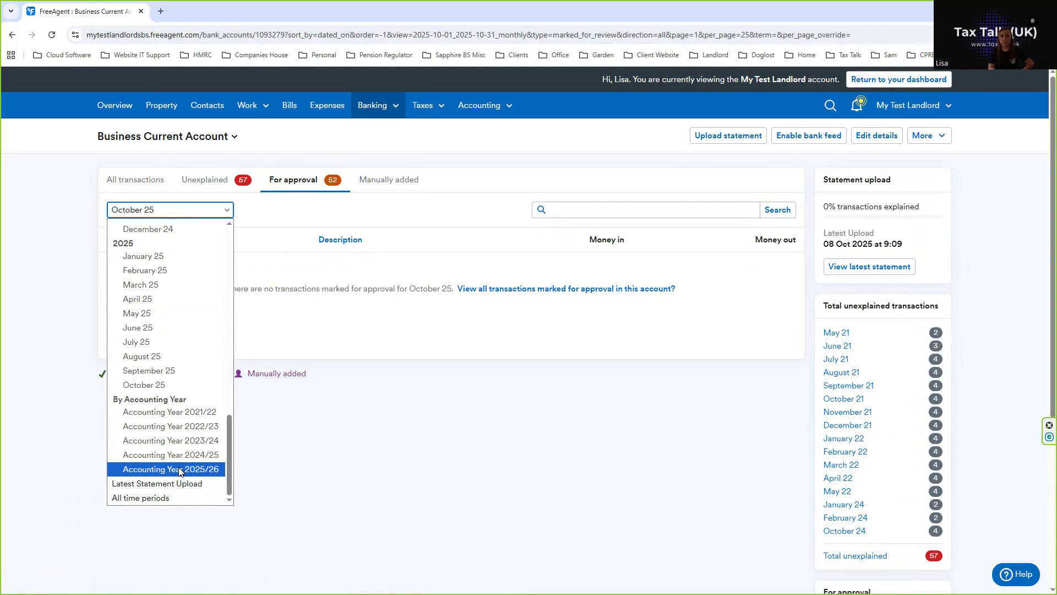
pyautogui.click(179, 469)
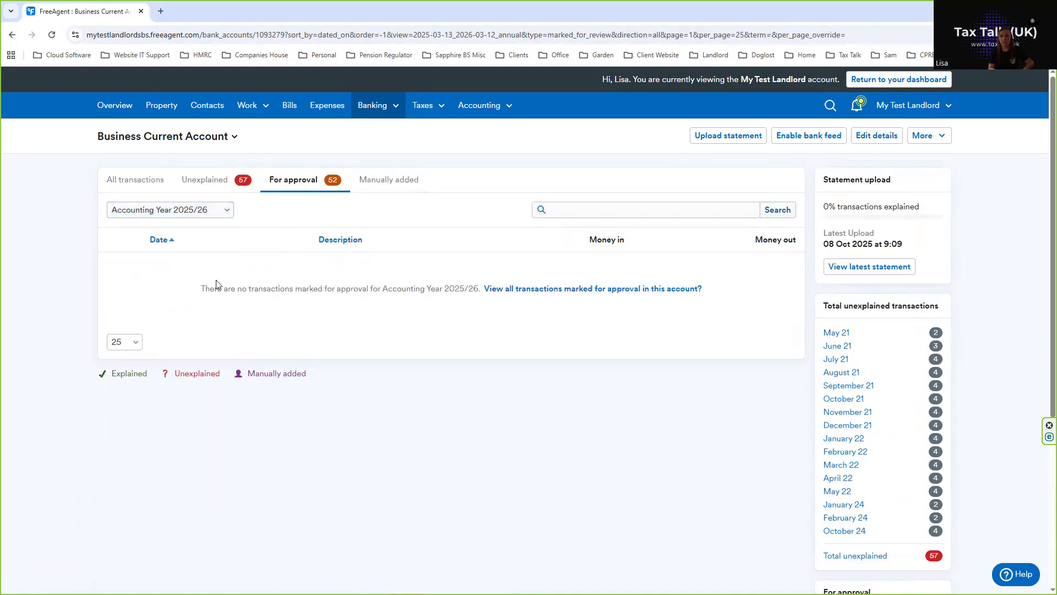
# List the account's unexplained transactions across all time periods and look through them
pyautogui.click(204, 181)
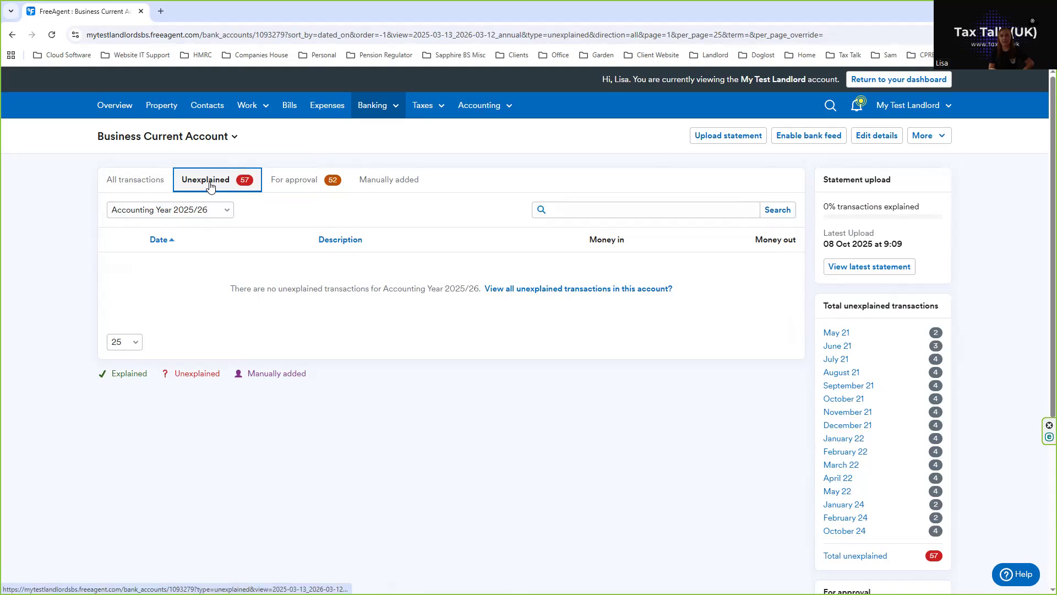
pyautogui.click(512, 289)
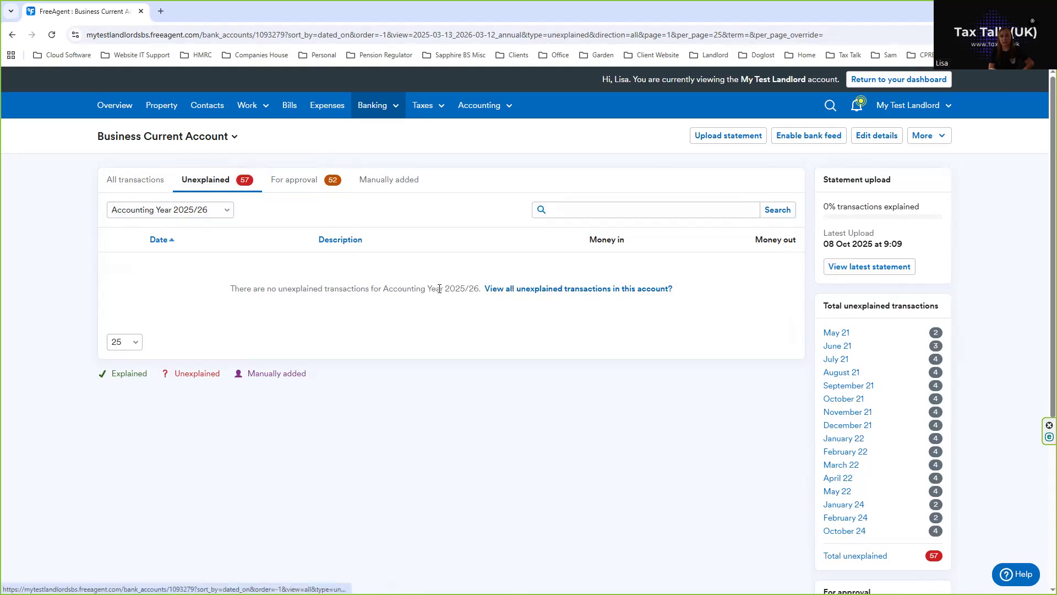
pyautogui.scroll(-7, 347, 378)
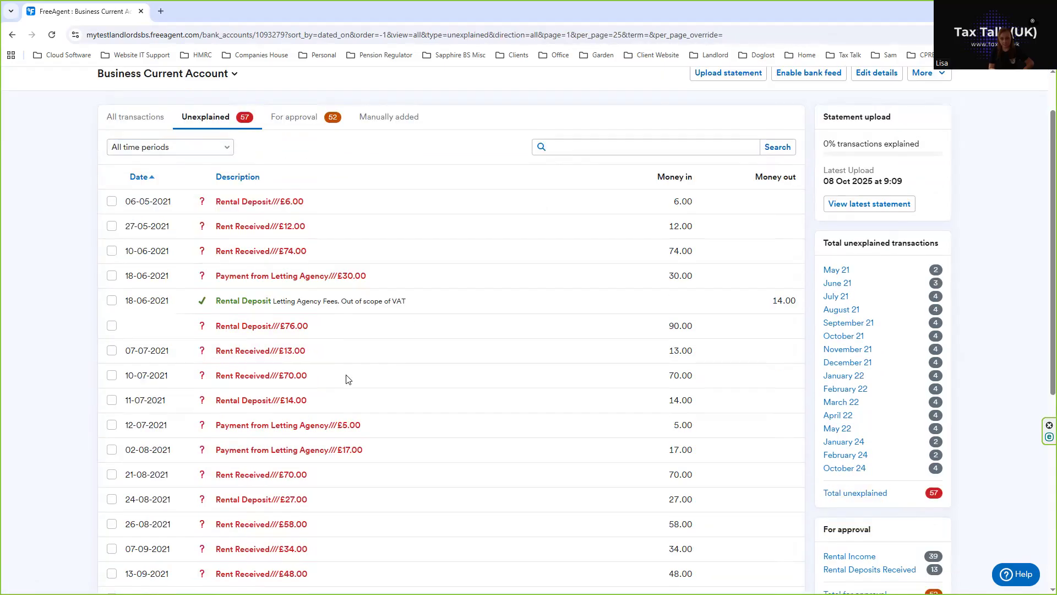
pyautogui.scroll(-1, 347, 379)
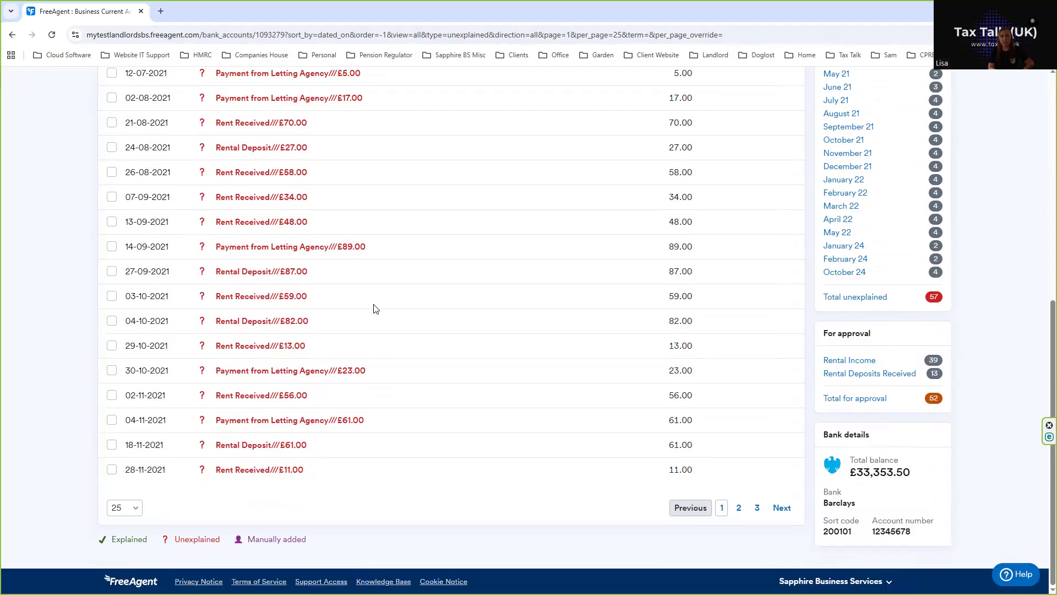
pyautogui.scroll(5, 400, 325)
pyautogui.scroll(2, 245, 236)
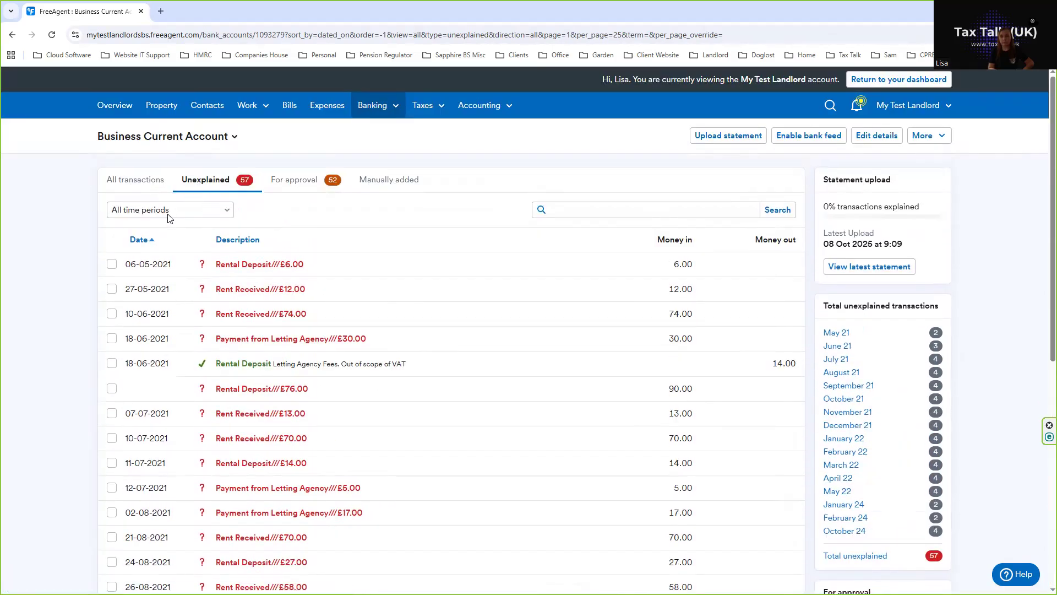
# Filter the unexplained transactions by Accounting Year 2024/25, then switch the period to Accounting Year 2023/24
pyautogui.click(169, 210)
pyautogui.click(159, 455)
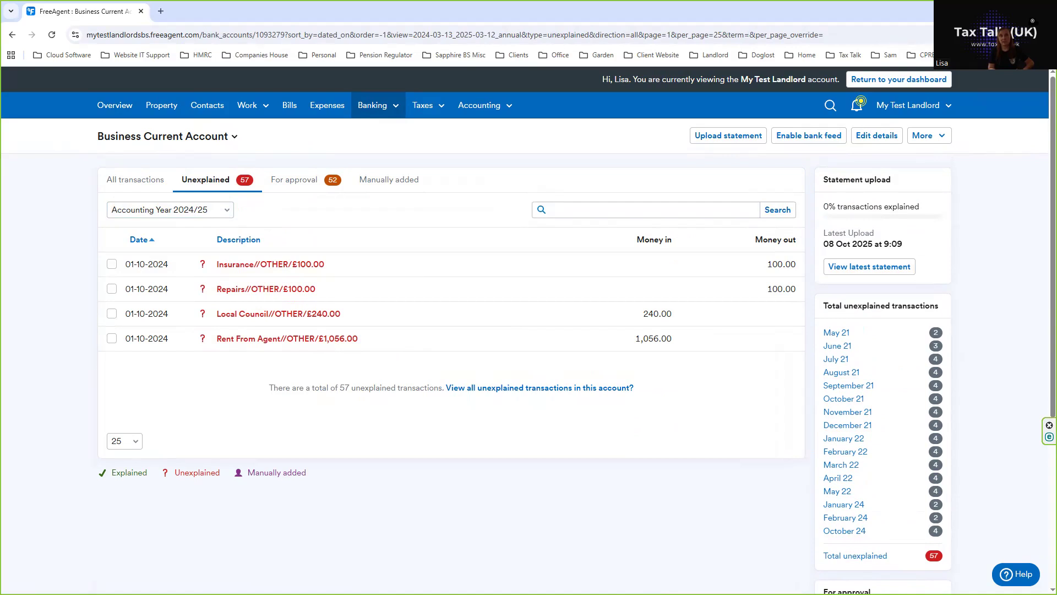
pyautogui.click(128, 252)
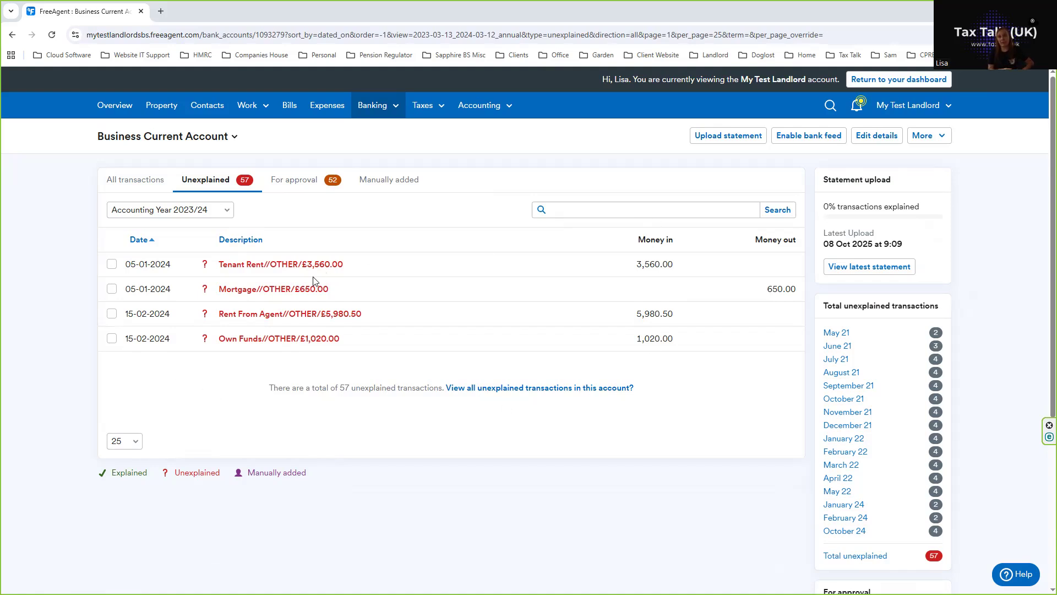
# Explain the £3,560.00 Tenant Rent transaction as Rental Income for the Baker Street property
pyautogui.click(272, 269)
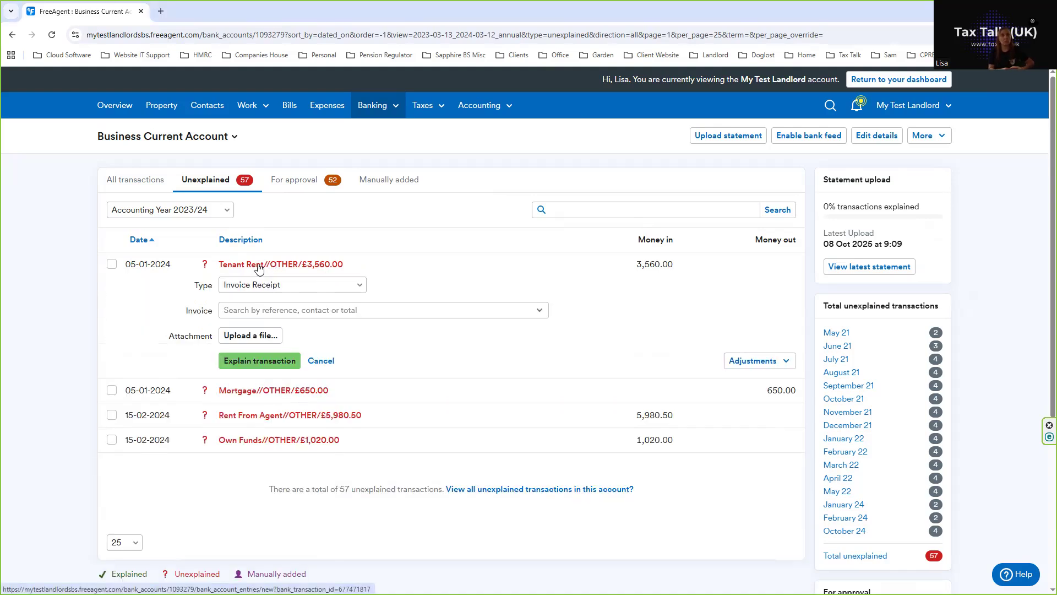
pyautogui.click(253, 287)
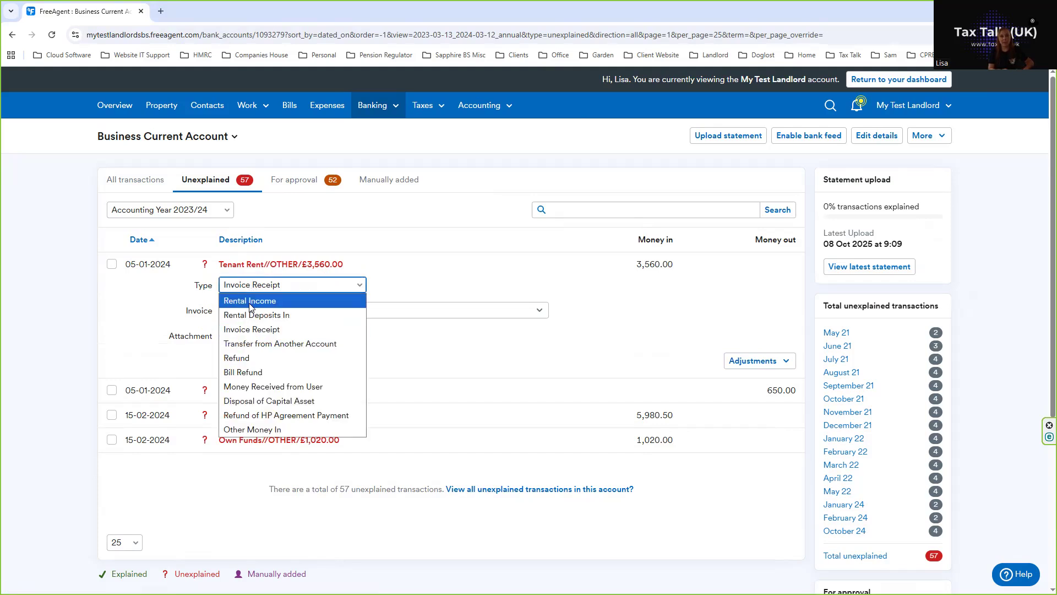
pyautogui.click(249, 301)
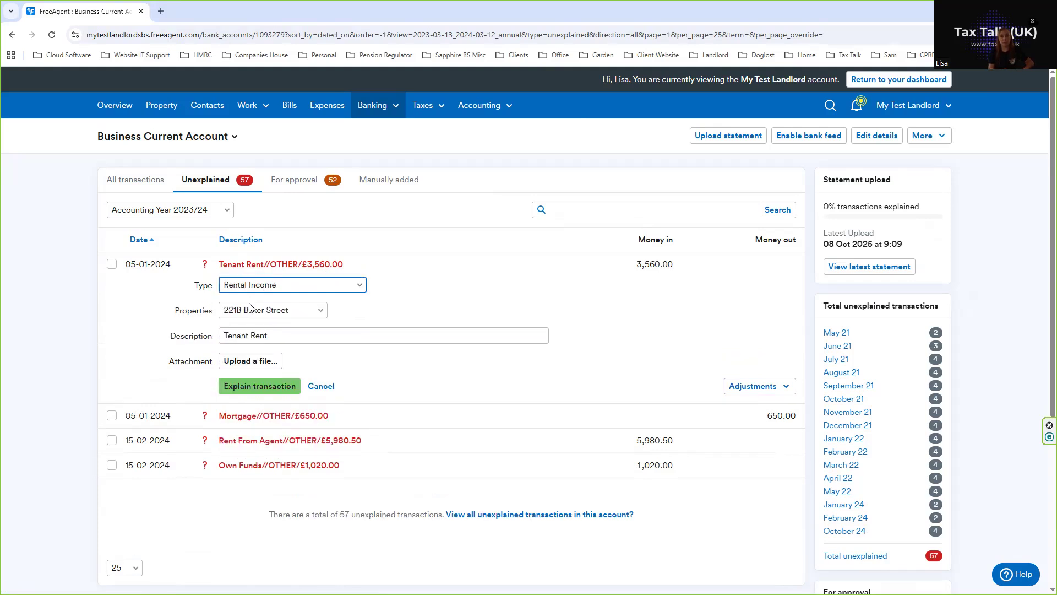
pyautogui.click(242, 312)
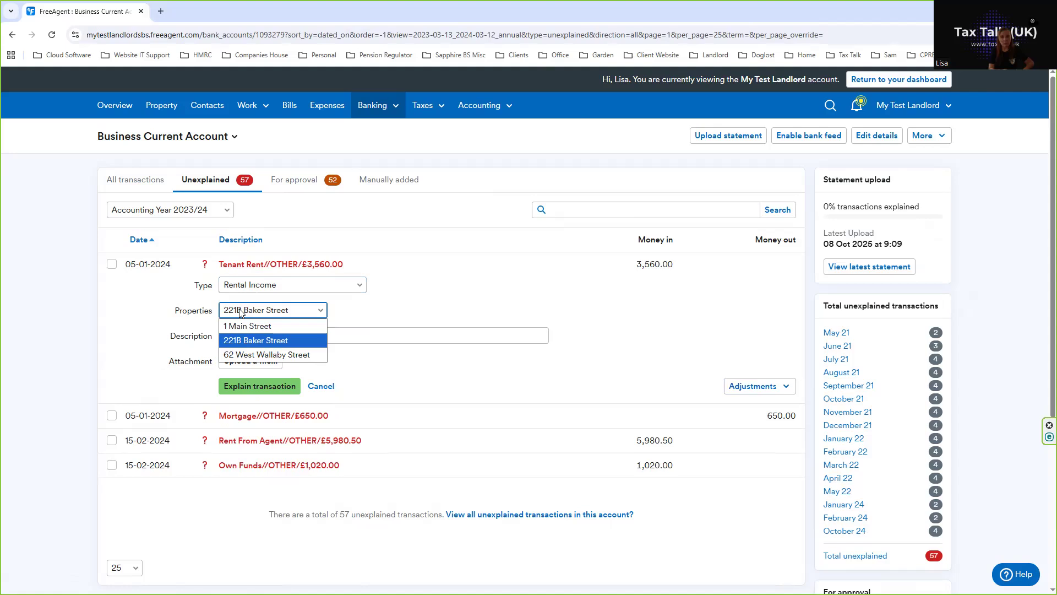
pyautogui.click(241, 341)
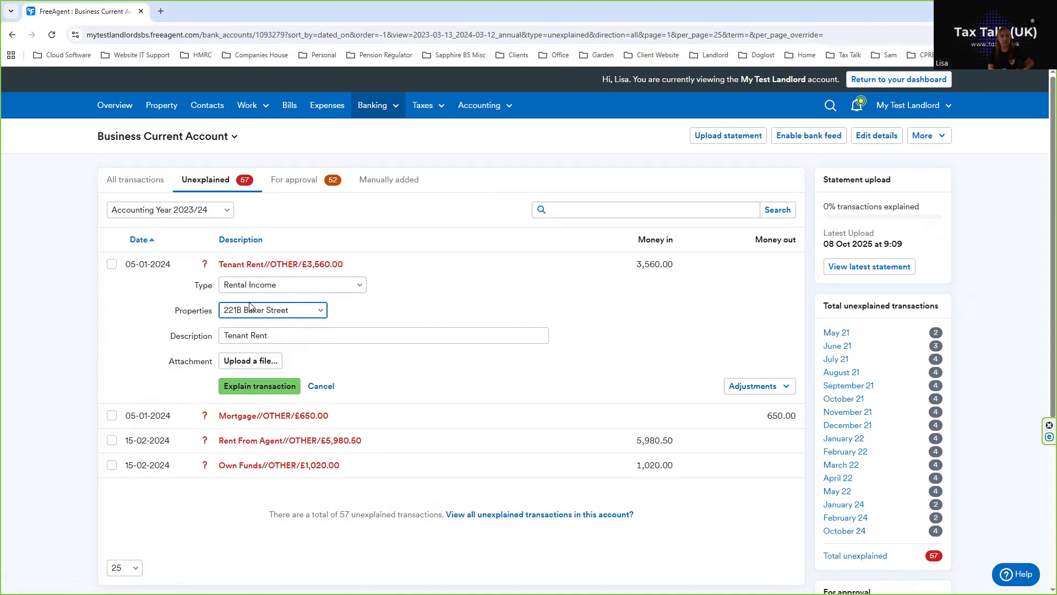
pyautogui.click(255, 387)
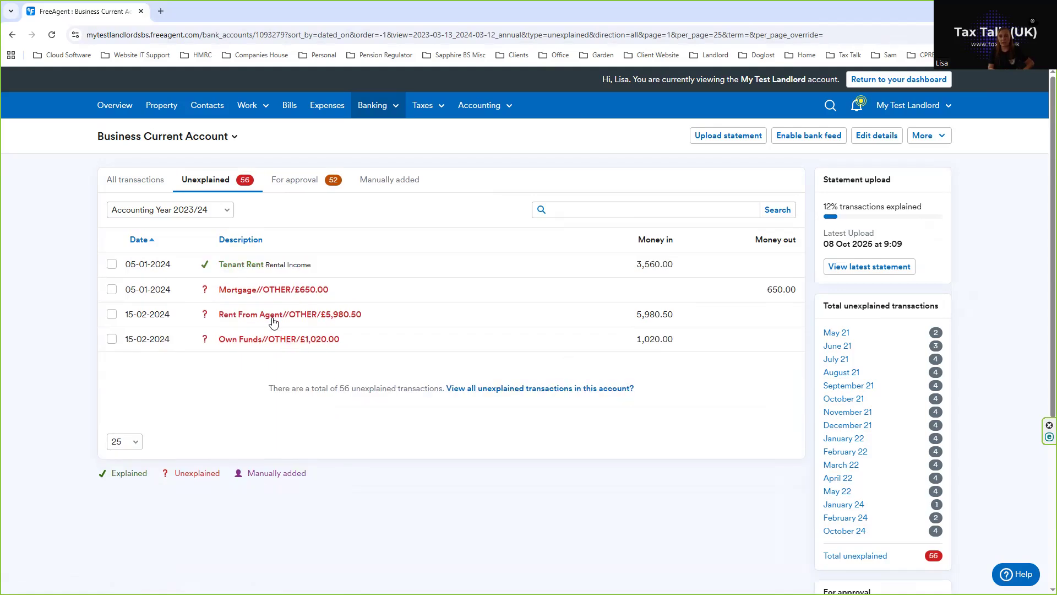
# Add a £200 Letting Agency Fees charge for the Main Street property to the £5,980.50 Rent From Agent transaction and save it
pyautogui.click(268, 315)
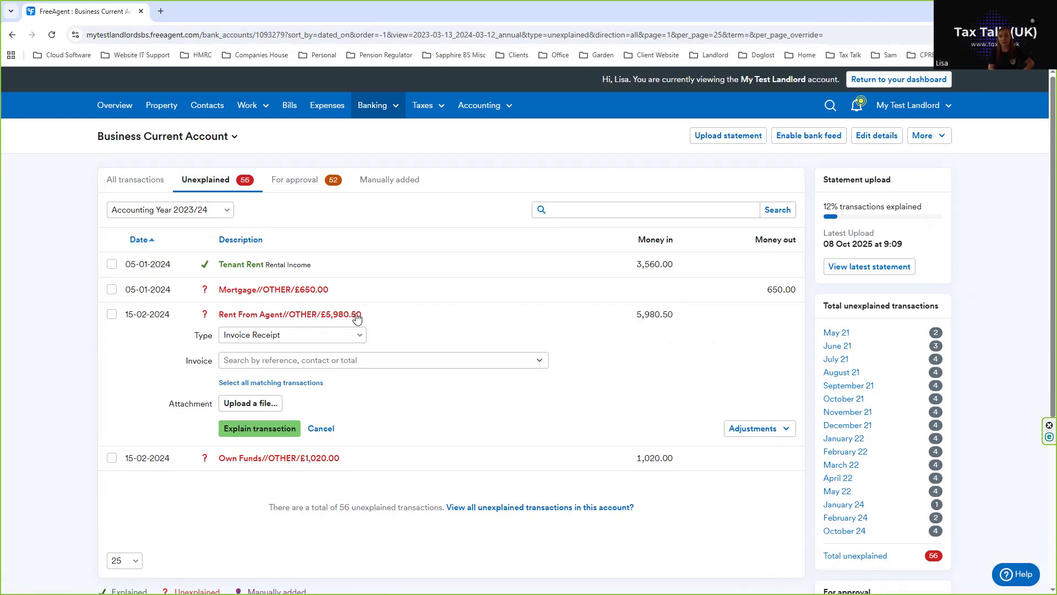
pyautogui.click(753, 428)
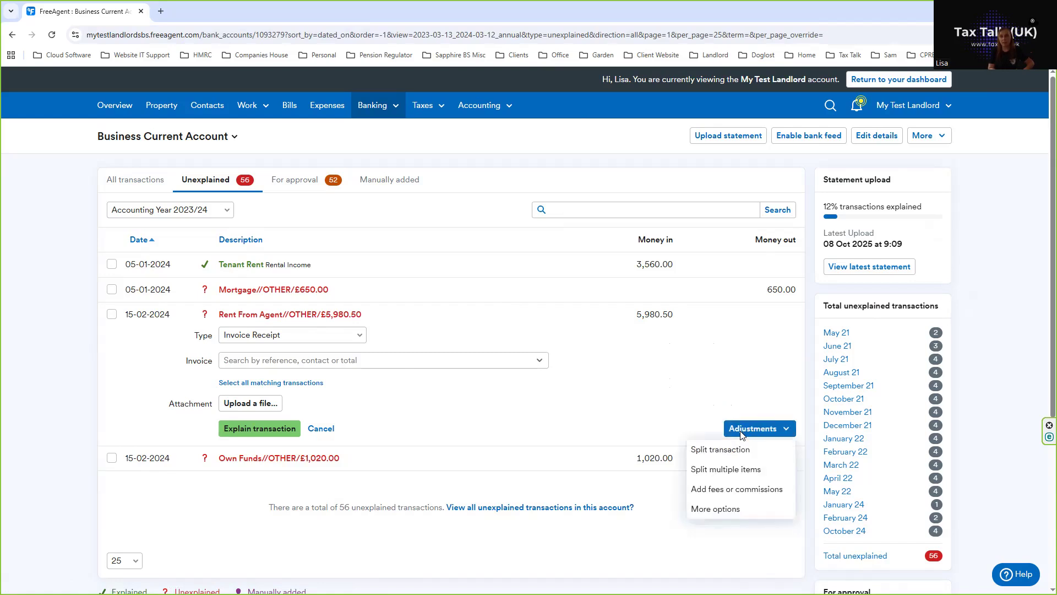
pyautogui.click(714, 497)
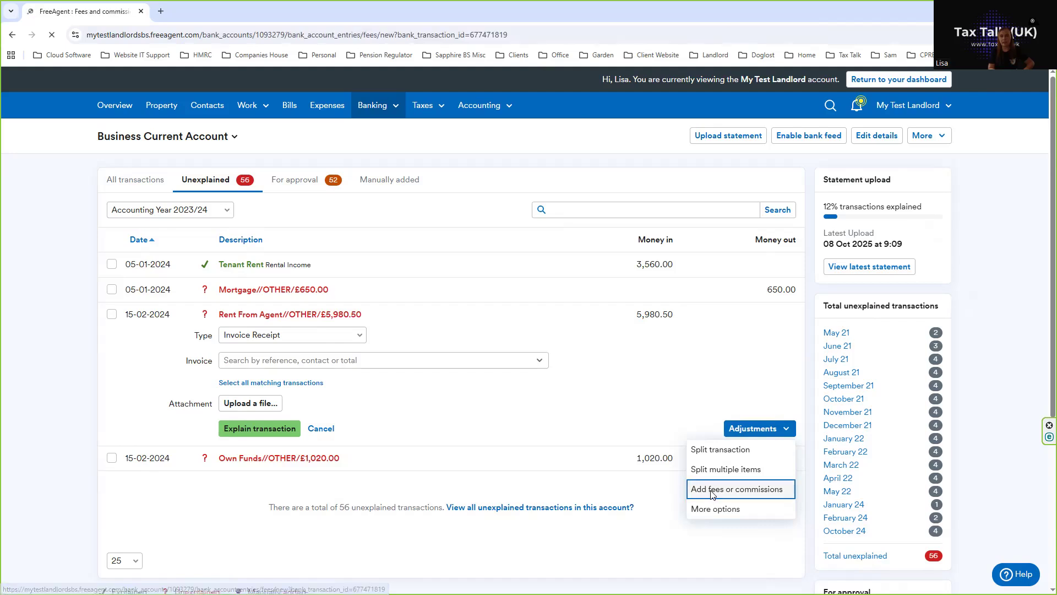
pyautogui.click(274, 316)
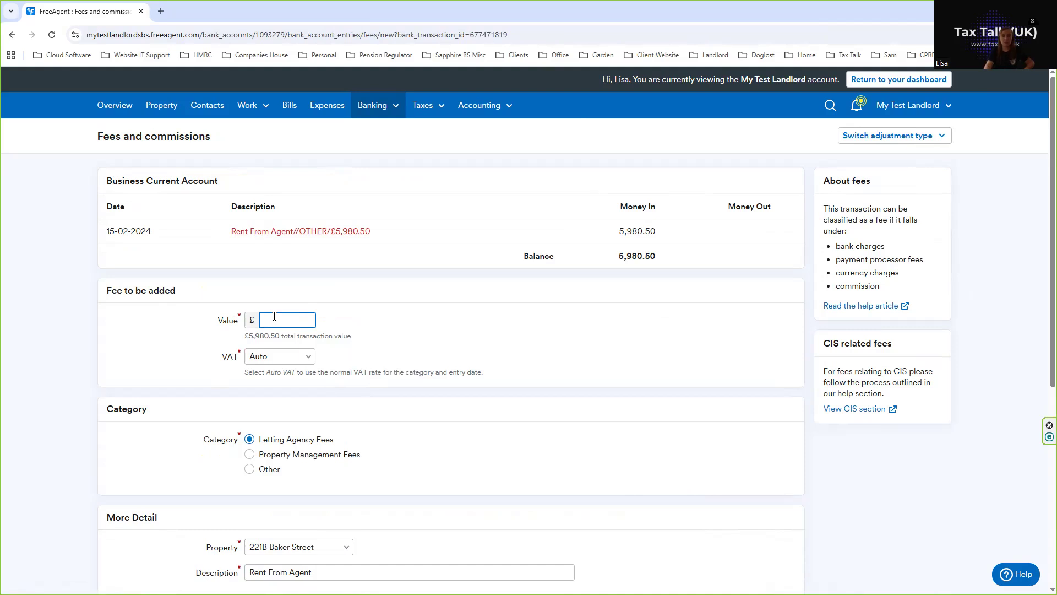
pyautogui.write('200')
pyautogui.scroll(-1, 609, 408)
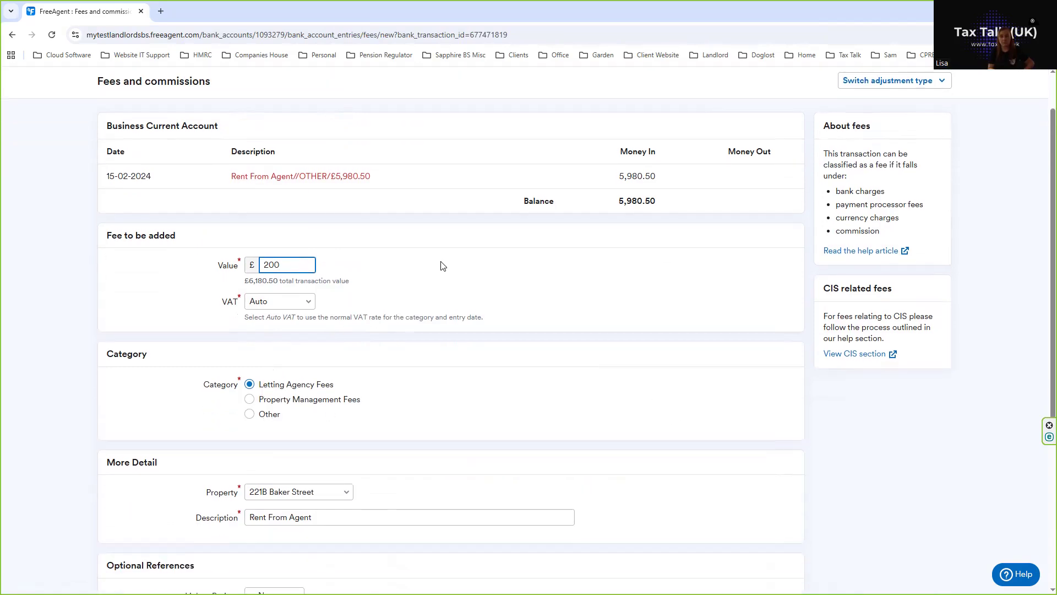
pyautogui.click(278, 498)
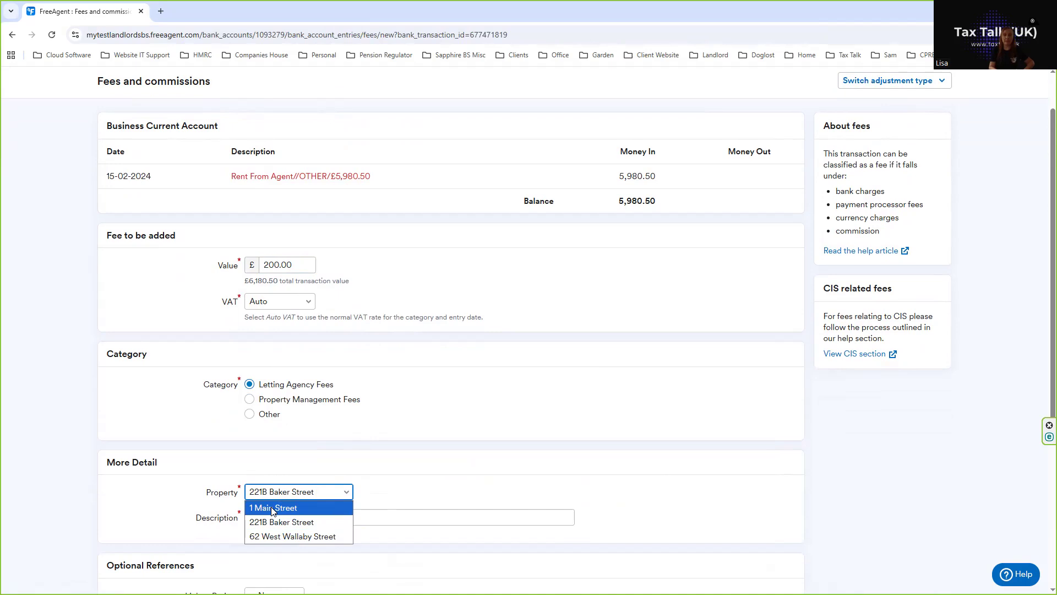
pyautogui.click(274, 509)
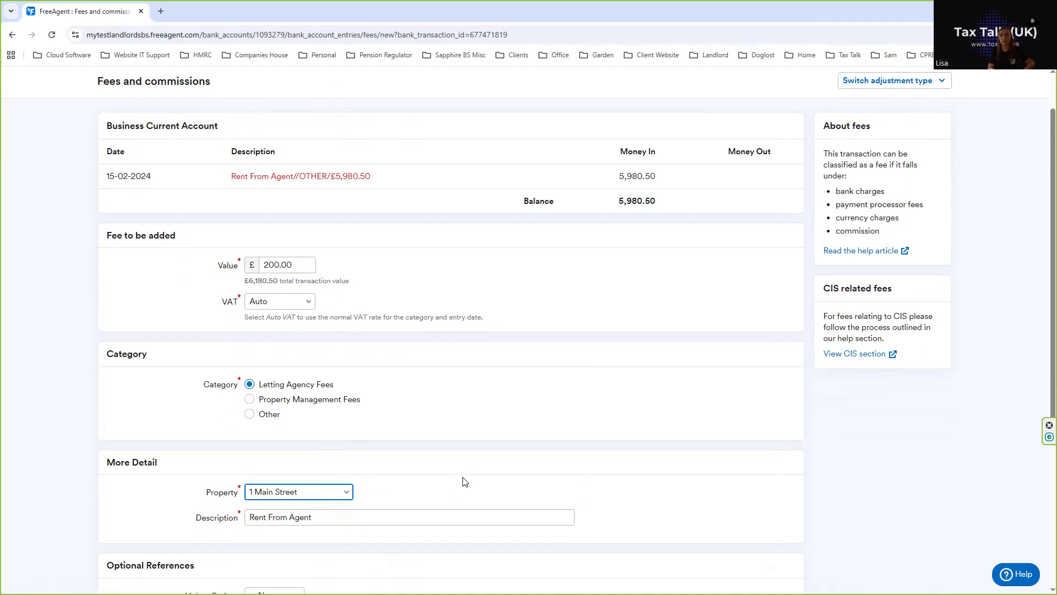
pyautogui.scroll(-4, 499, 456)
pyautogui.scroll(-1, 499, 455)
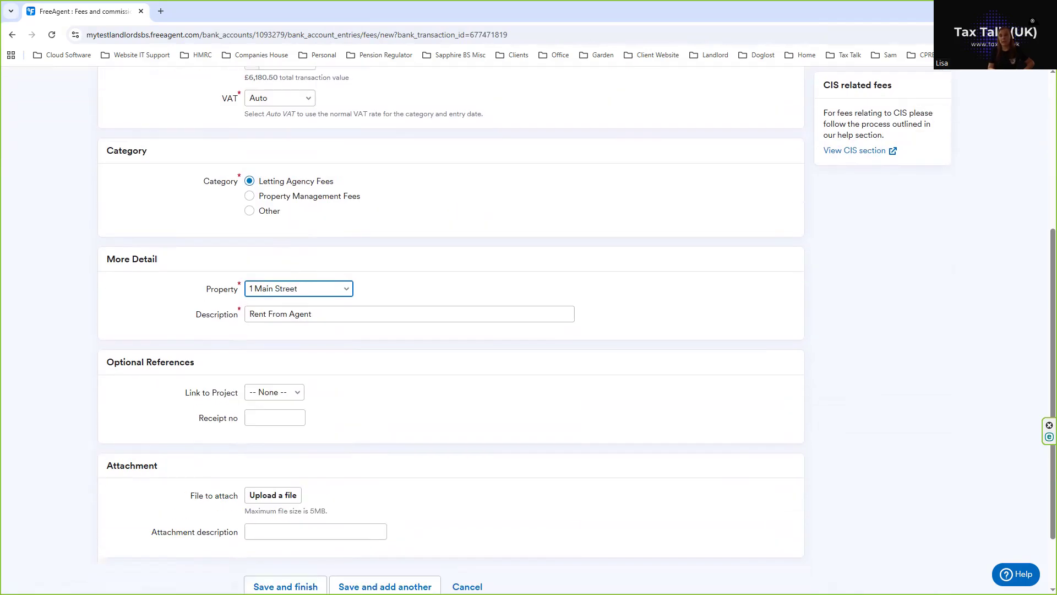
pyautogui.click(270, 520)
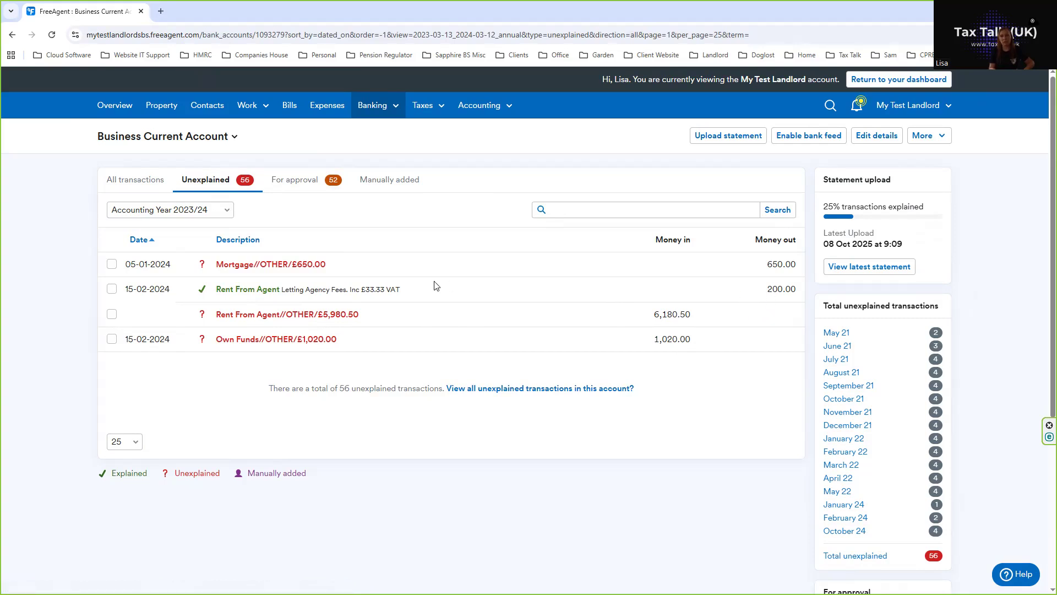
# Explain the remaining unexplained part of the Rent From Agent transaction as Rental Income for the Main Street property
pyautogui.click(230, 318)
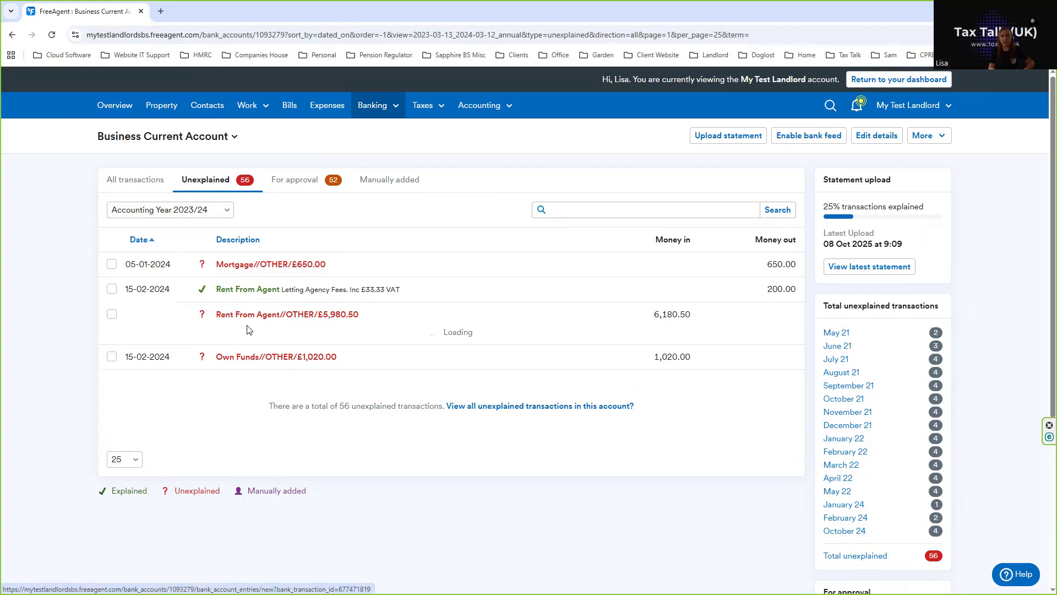
pyautogui.click(244, 338)
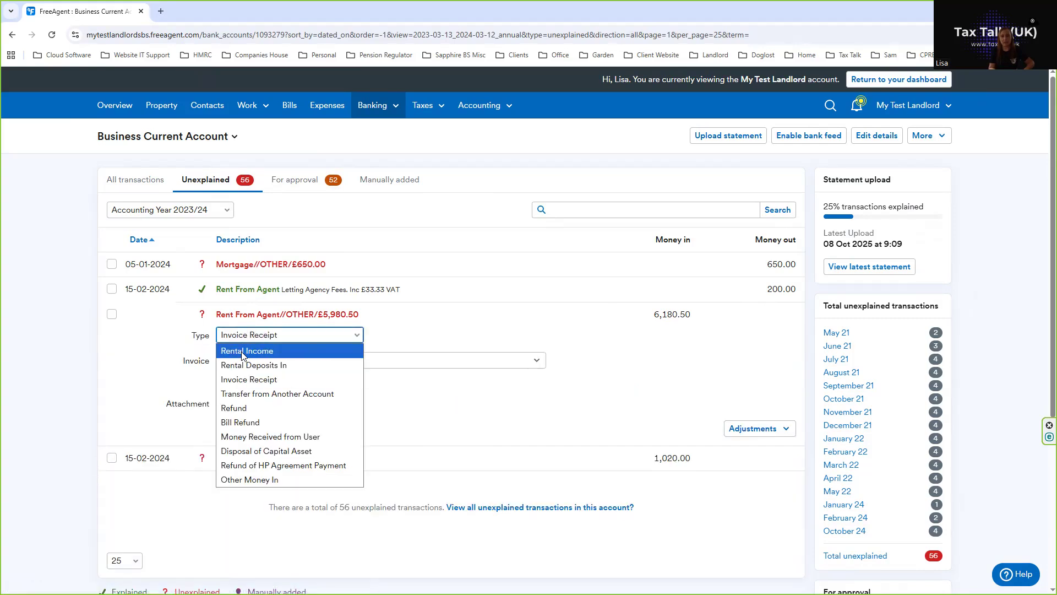
pyautogui.click(243, 352)
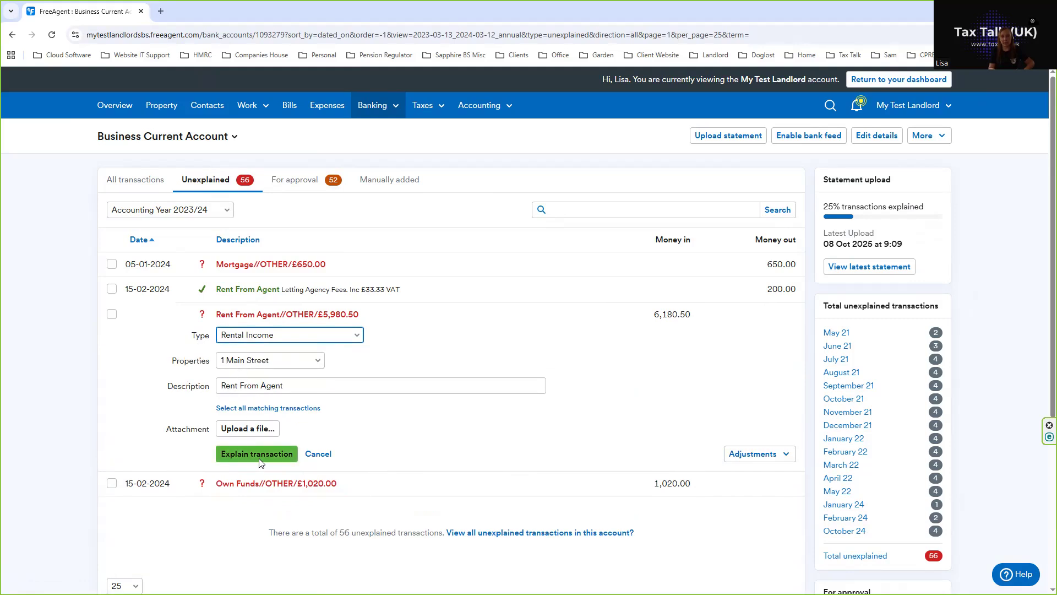
pyautogui.click(259, 458)
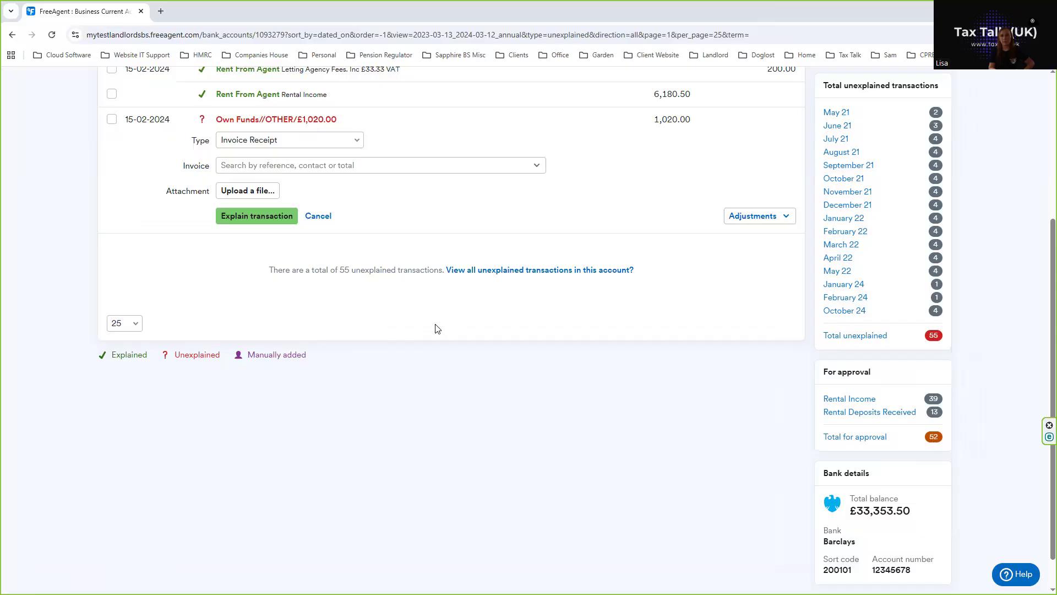
pyautogui.scroll(1, 368, 351)
pyautogui.scroll(1, 386, 251)
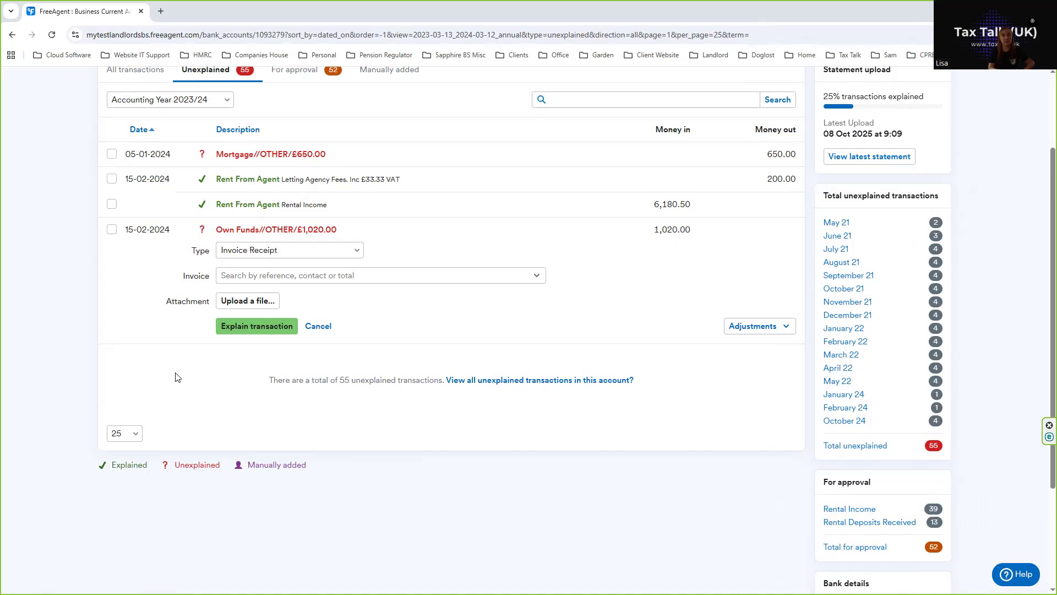
pyautogui.scroll(1, 167, 375)
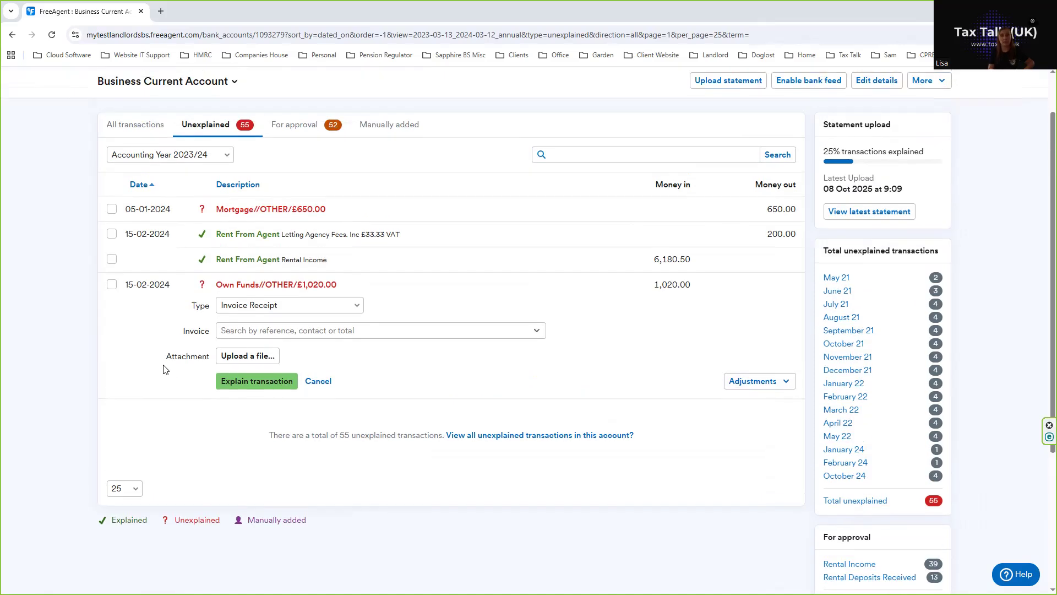
# Explain the £1,020.00 Own Funds transaction as Money Received from User with the Capital Introduced category
pyautogui.click(232, 311)
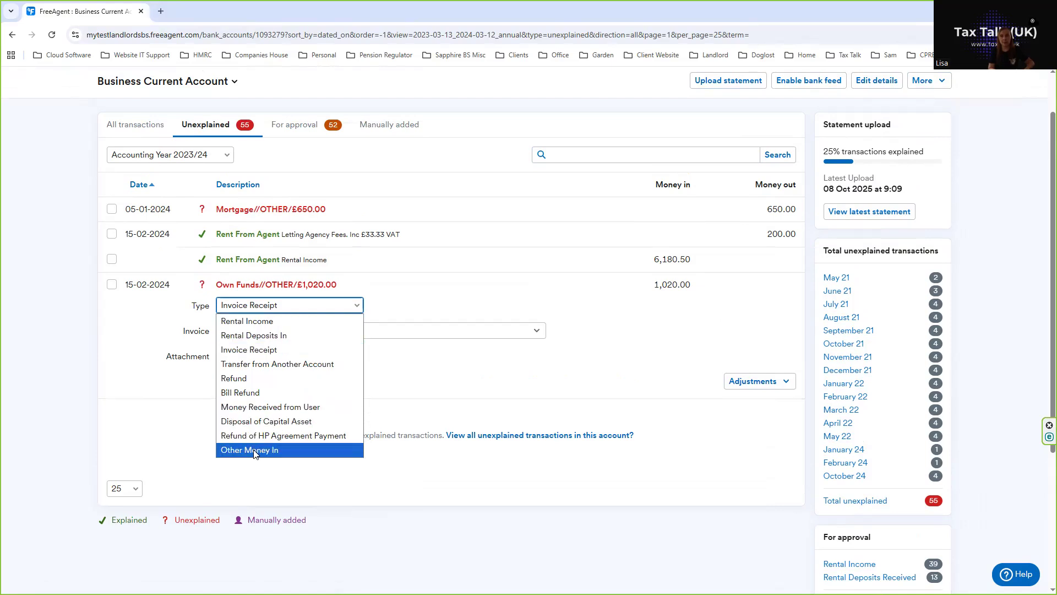
pyautogui.click(255, 407)
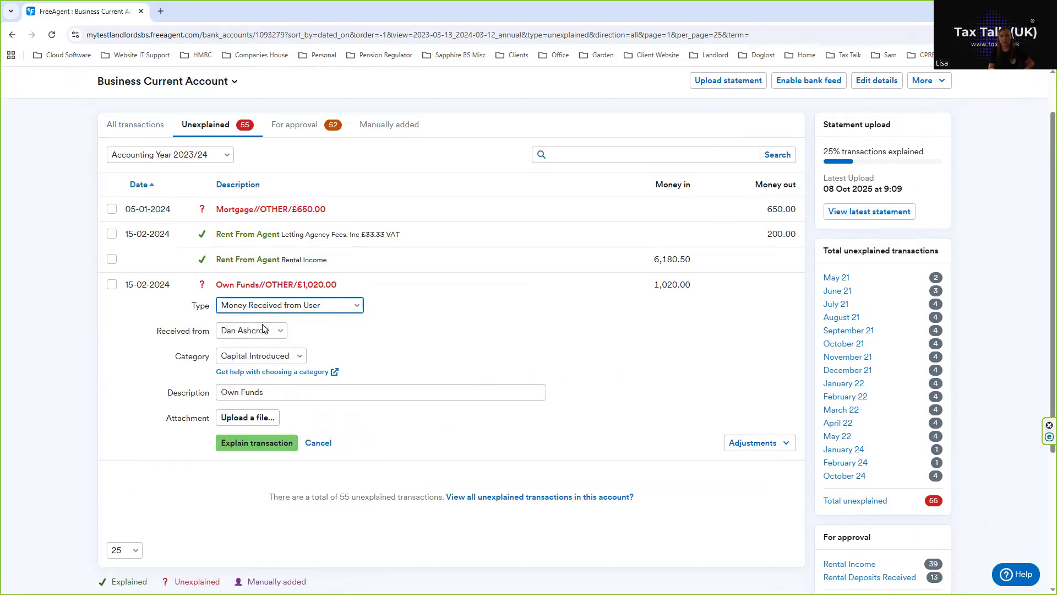
pyautogui.click(257, 331)
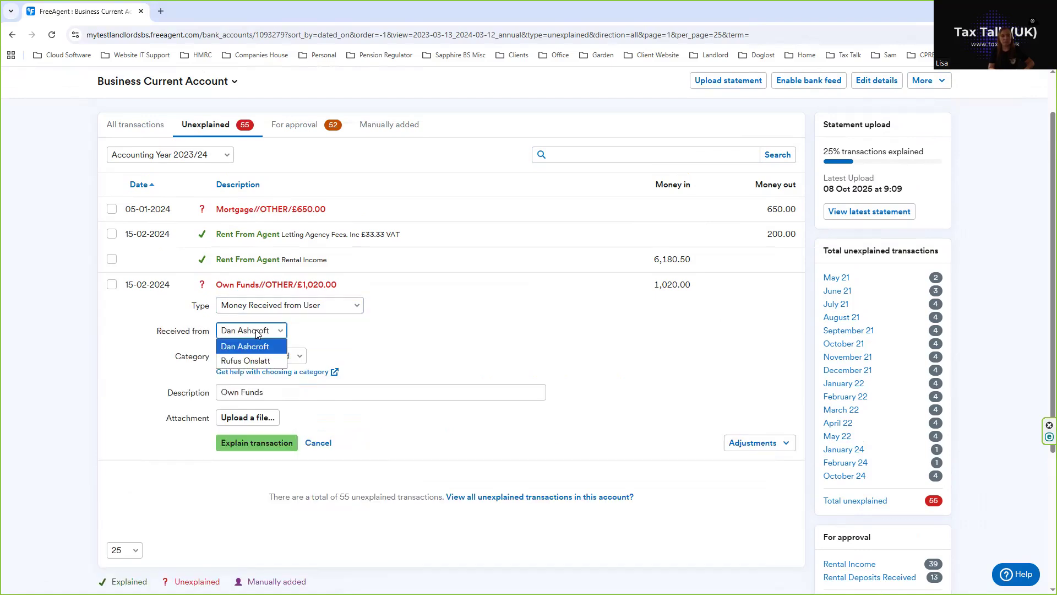
pyautogui.click(256, 329)
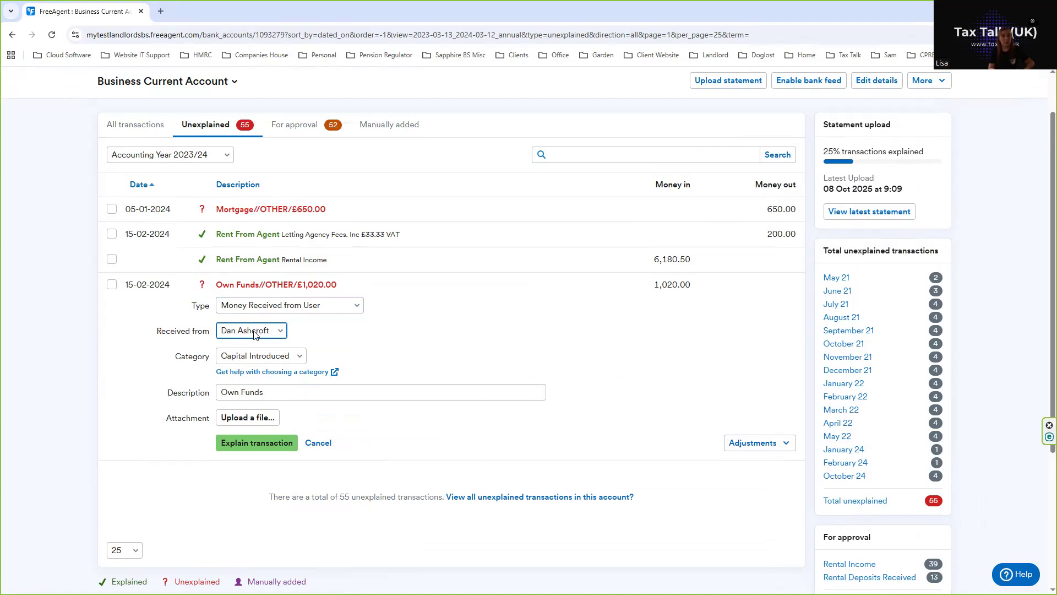
pyautogui.click(249, 358)
pyautogui.click(249, 360)
pyautogui.click(245, 442)
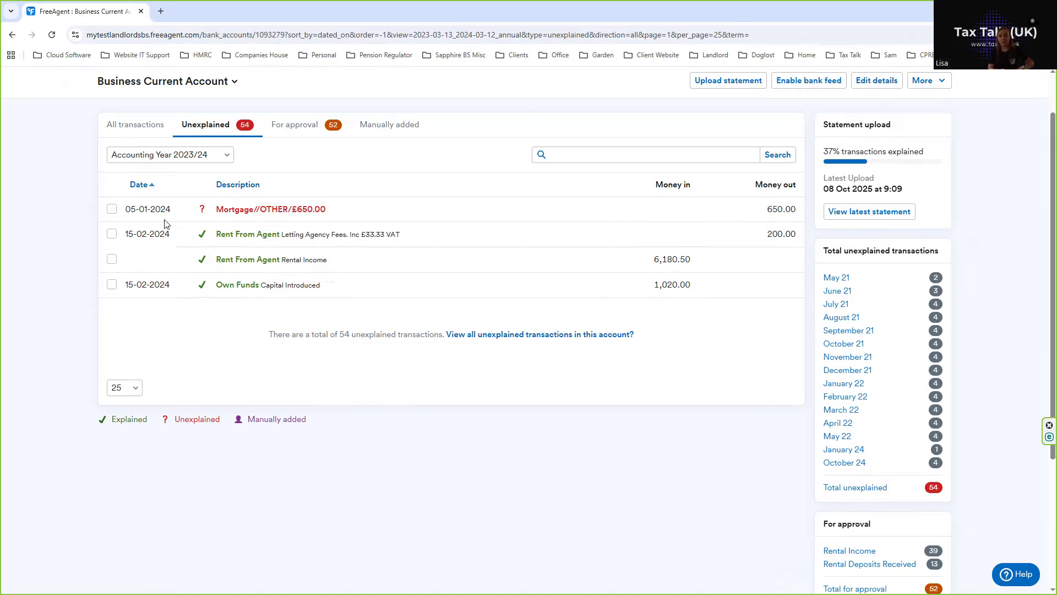
# Switch the unexplained transactions period to Accounting Year 2024/25
pyautogui.click(137, 155)
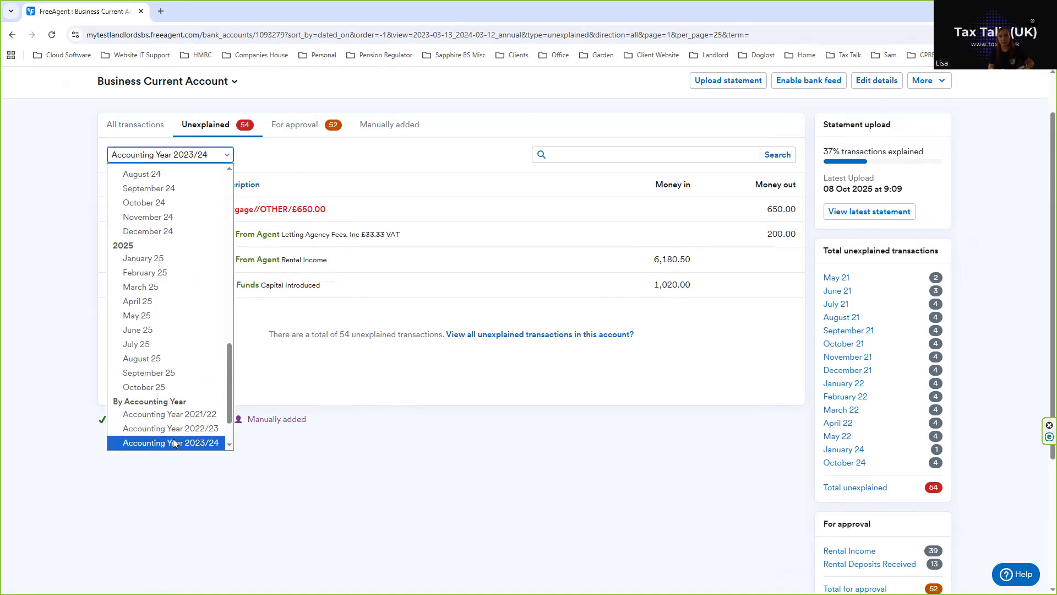
pyautogui.scroll(-2, 171, 418)
pyautogui.click(172, 400)
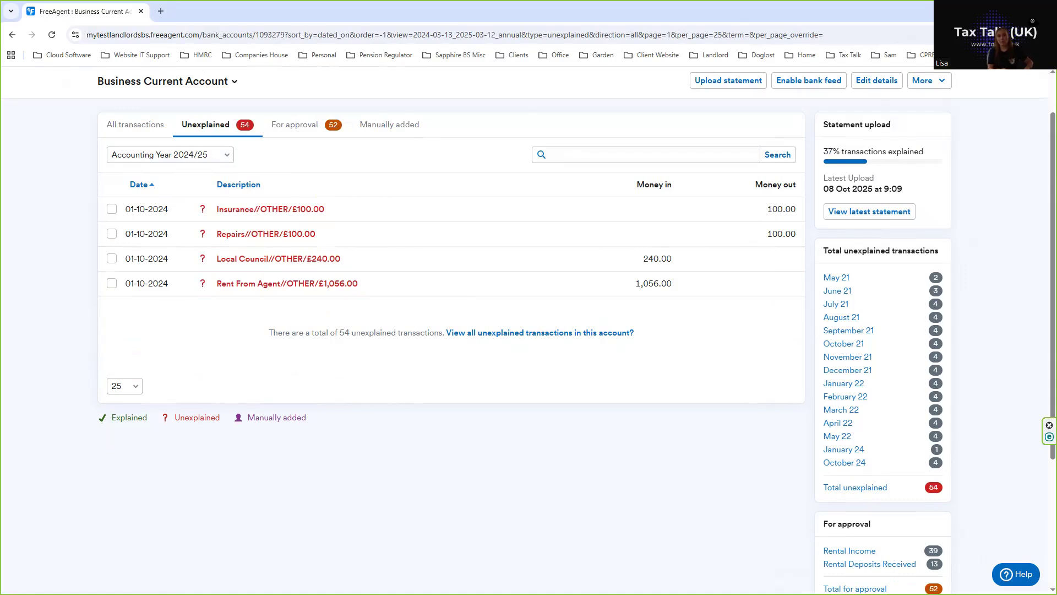
# Explain the £100.00 Insurance transaction as a Payment in the Insurance category for the Baker Street property
pyautogui.click(290, 214)
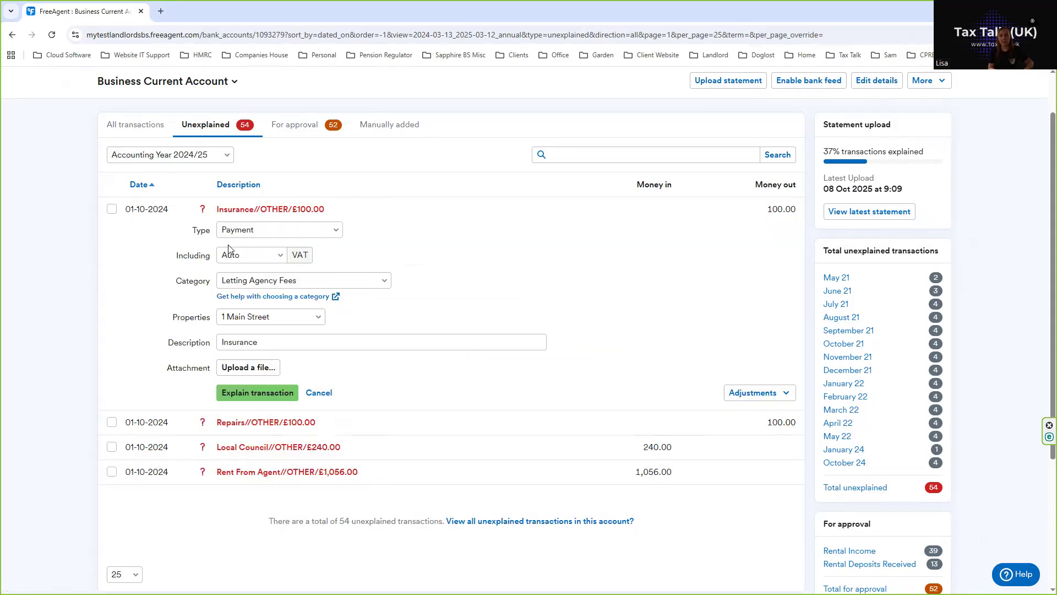
pyautogui.click(241, 285)
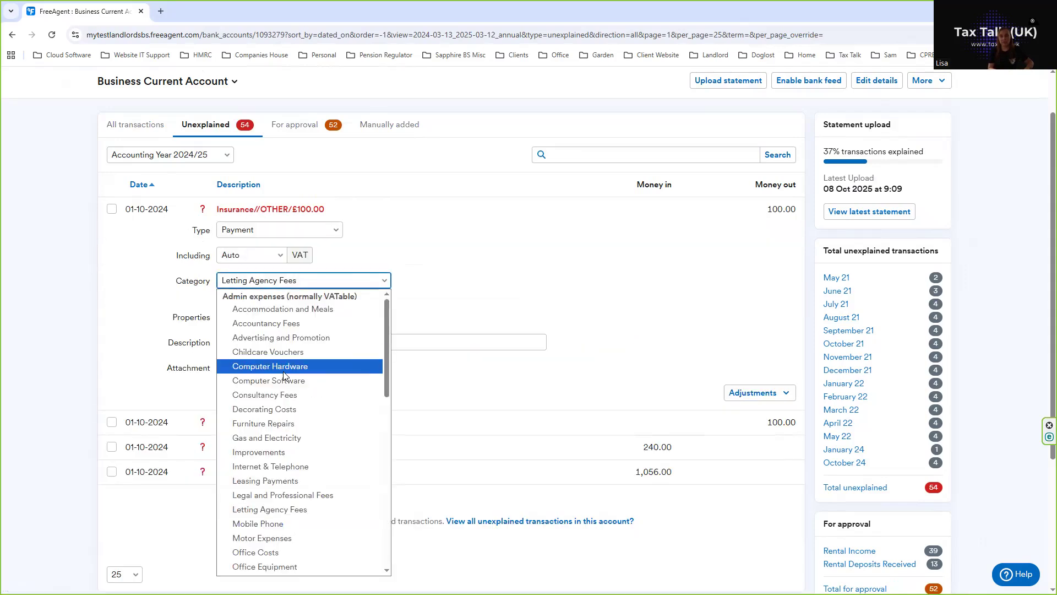
pyautogui.scroll(-5, 297, 425)
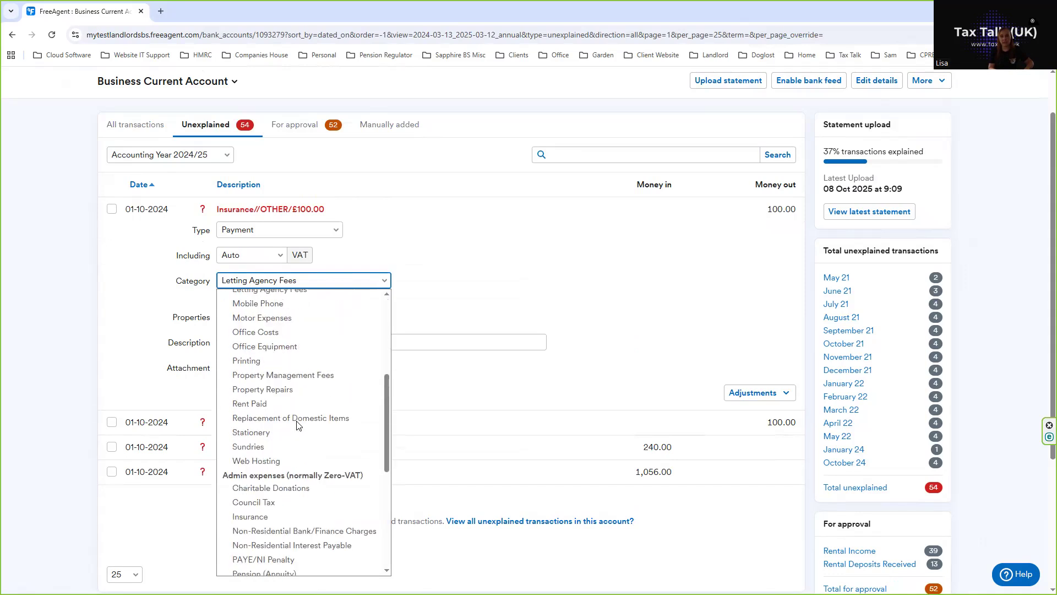
pyautogui.scroll(-6, 297, 425)
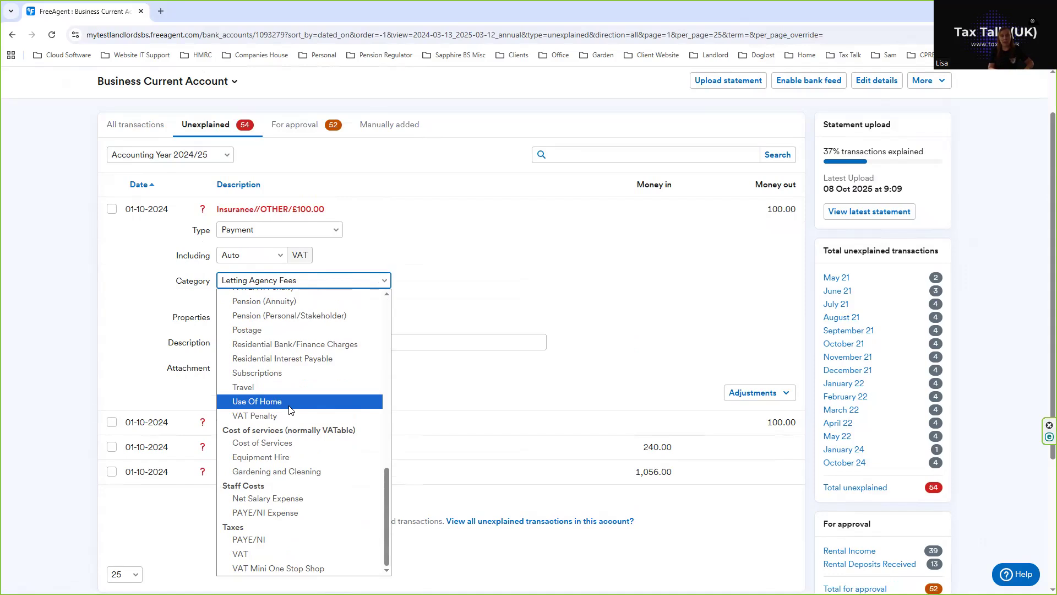
pyautogui.scroll(2, 290, 410)
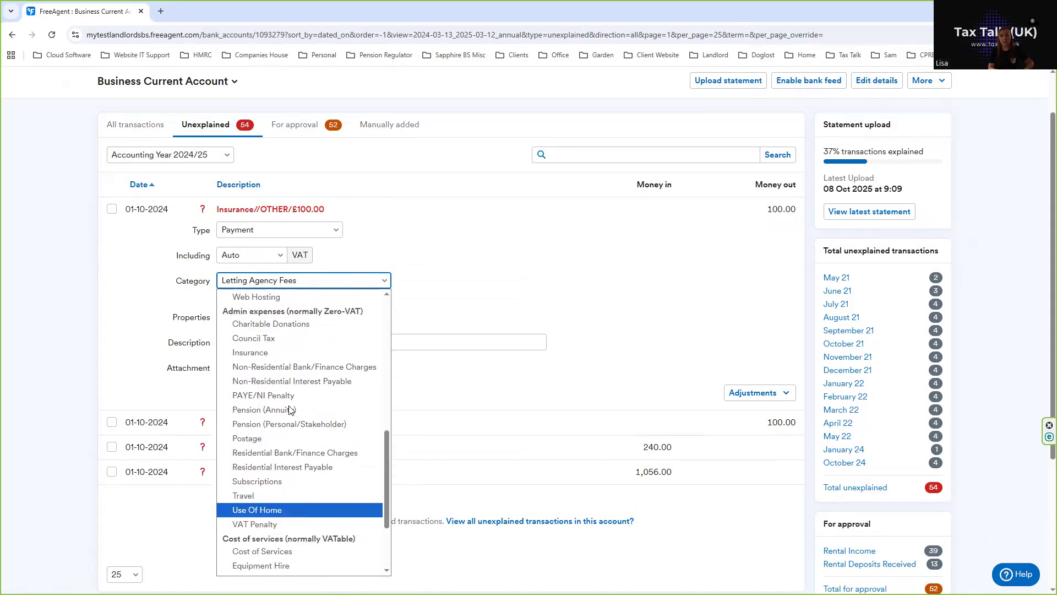
pyautogui.click(248, 361)
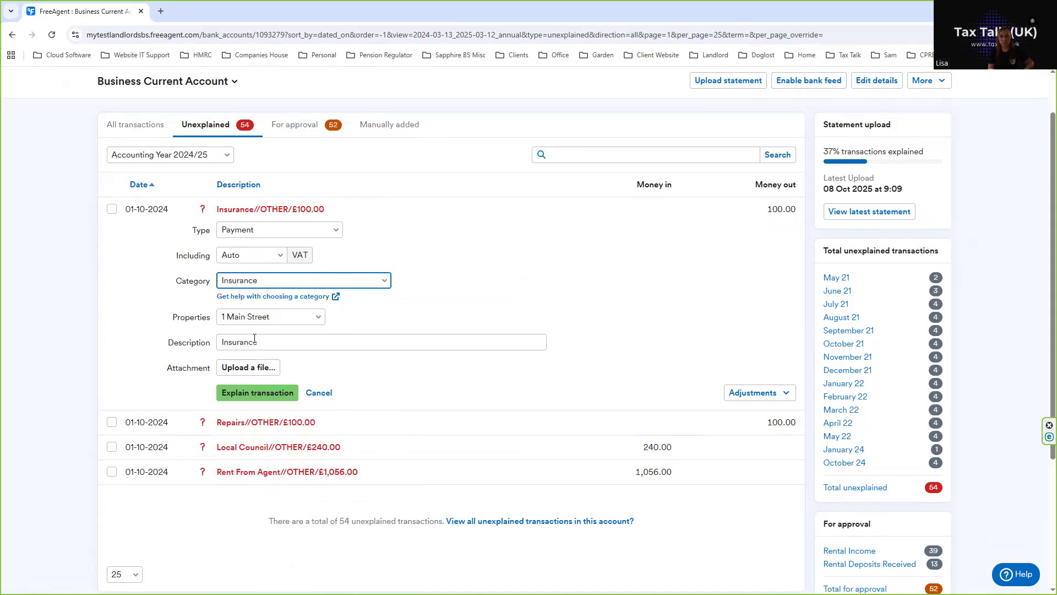
pyautogui.click(249, 319)
pyautogui.click(242, 340)
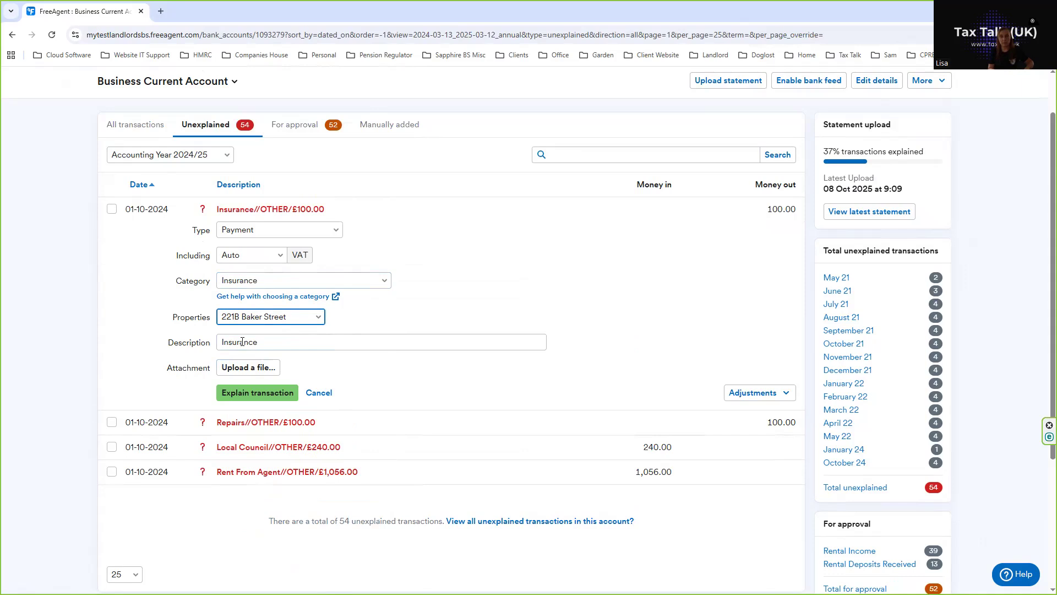
pyautogui.click(241, 393)
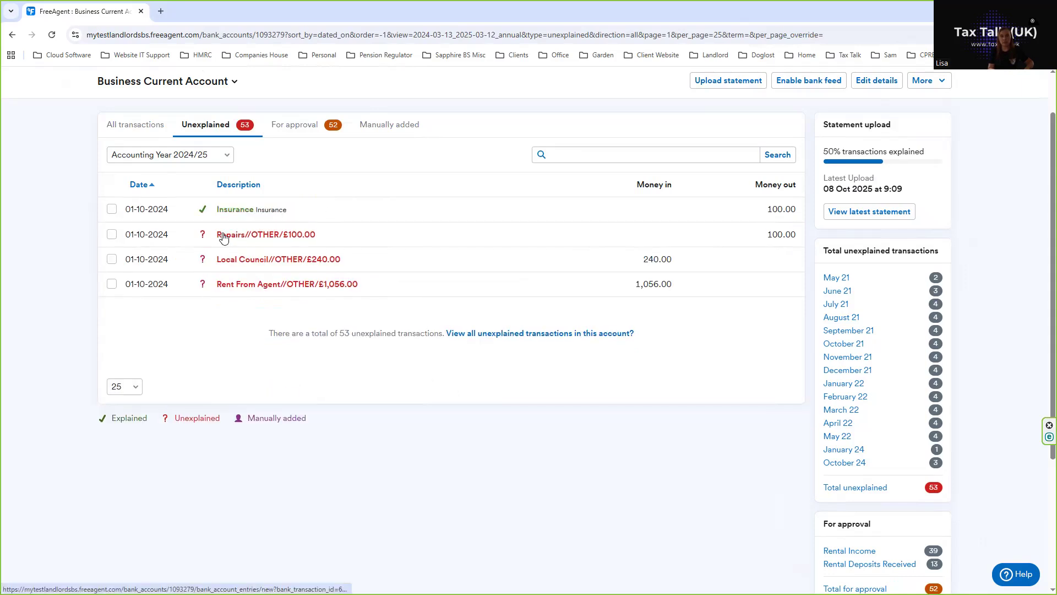
# Explain the £100.00 Repairs transaction as a Payment in the Property Repairs category for the Main Street property
pyautogui.click(224, 236)
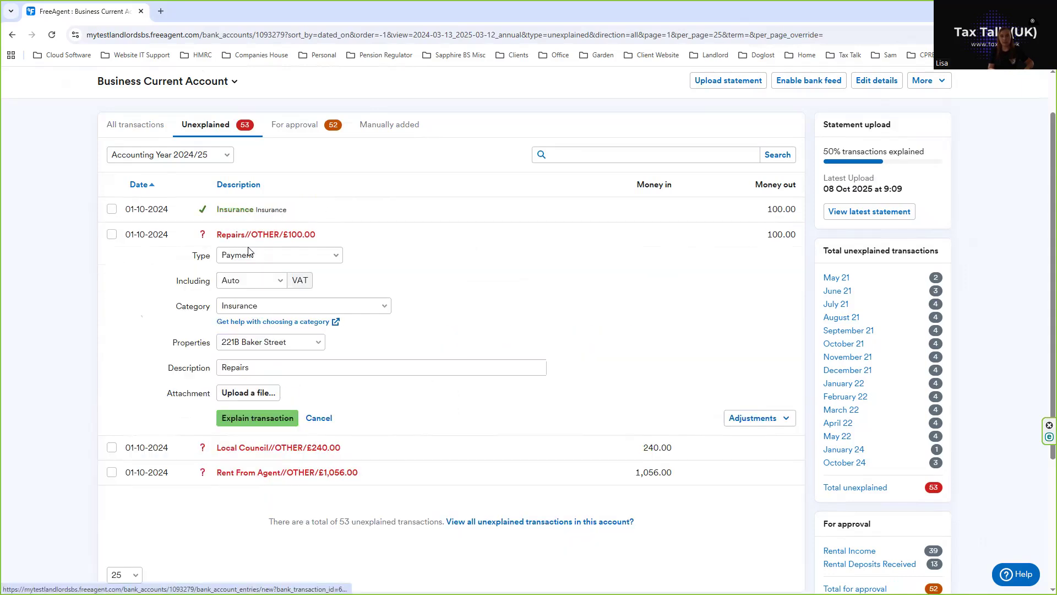
pyautogui.click(250, 309)
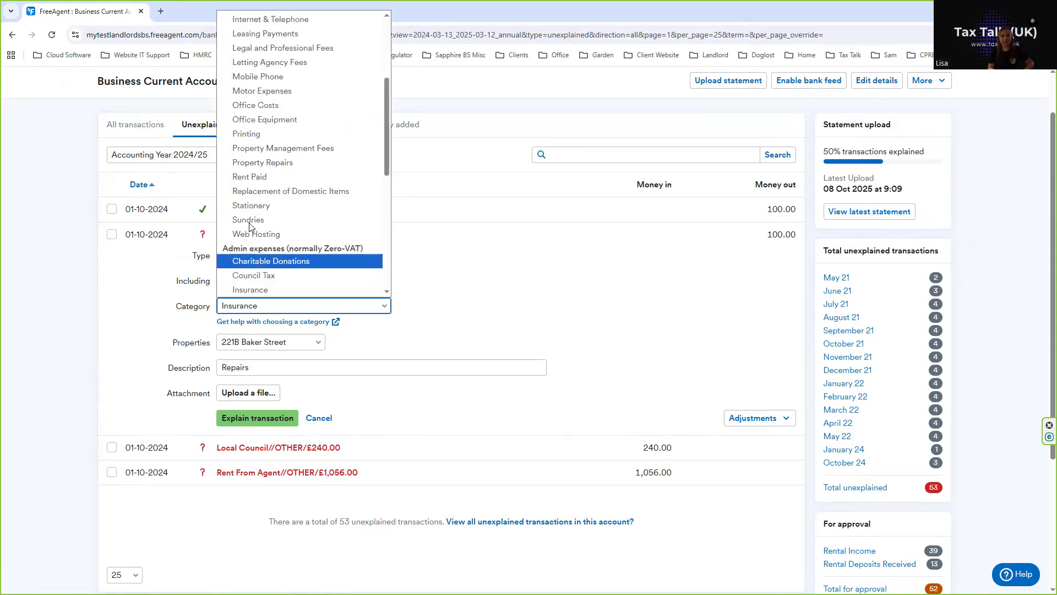
pyautogui.click(251, 162)
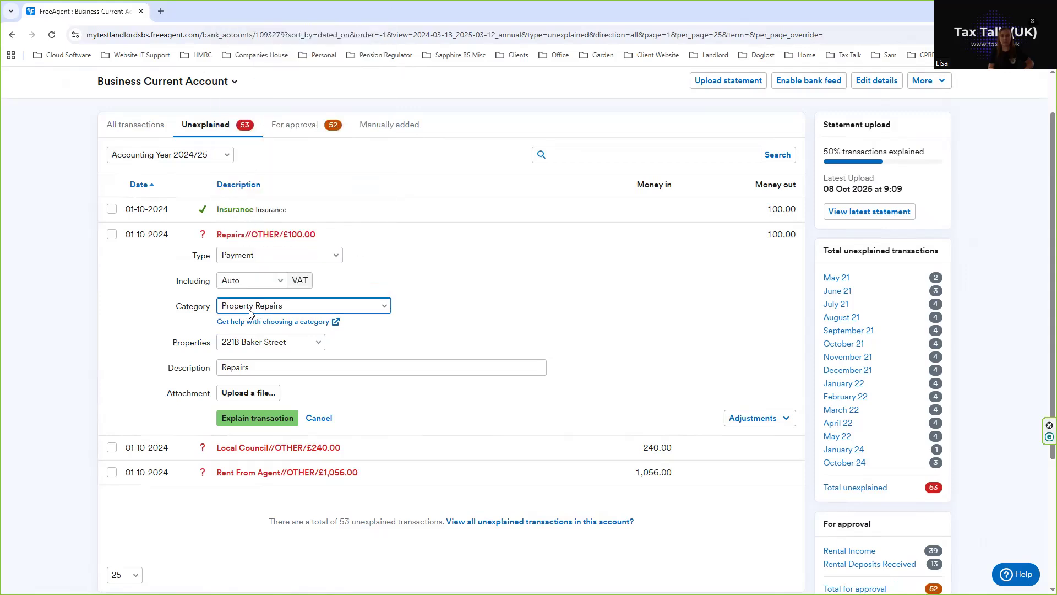
pyautogui.click(245, 341)
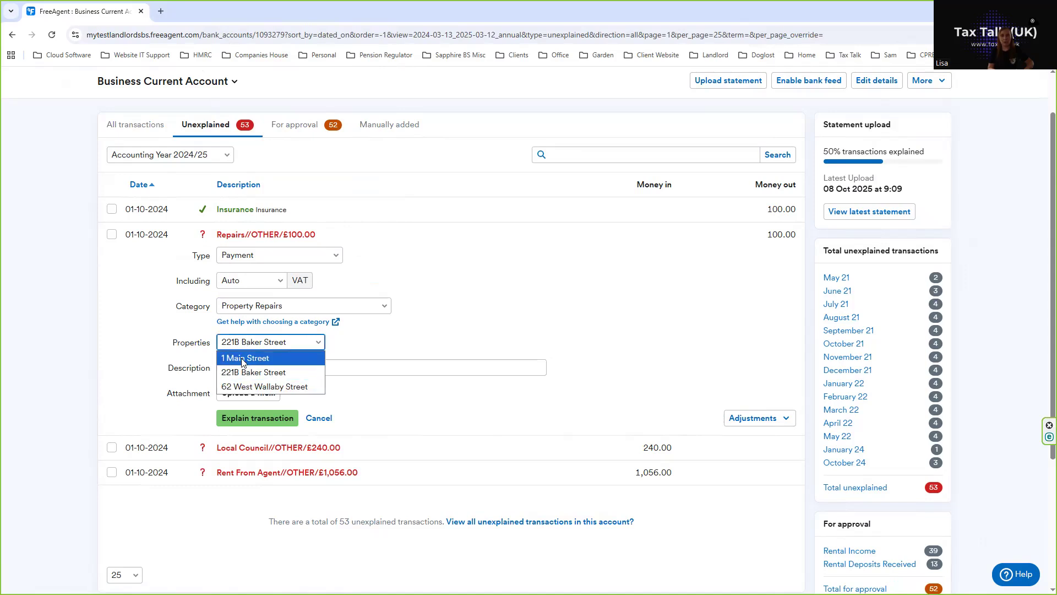
pyautogui.click(243, 359)
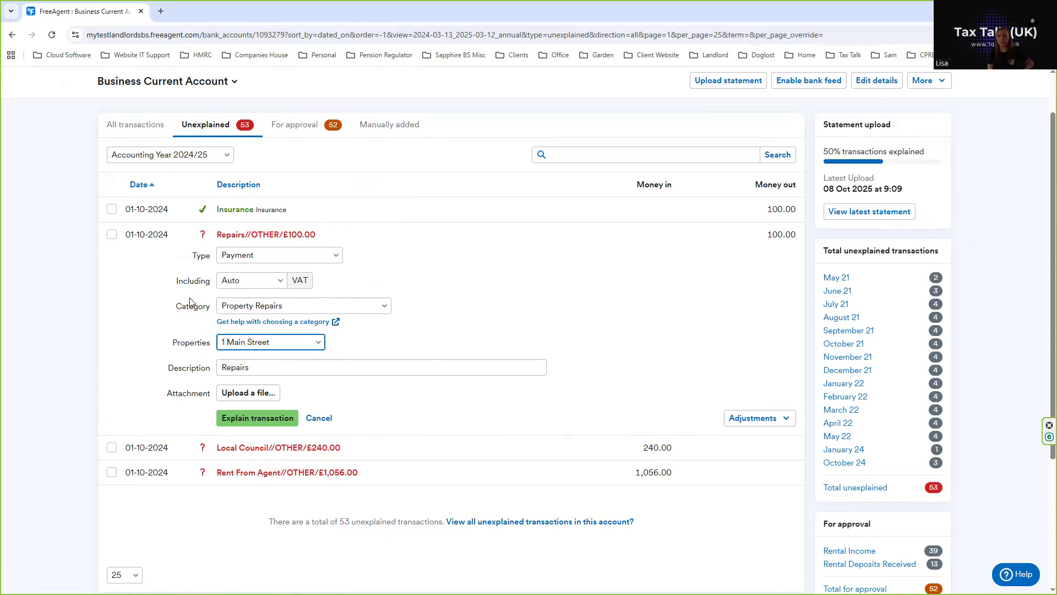
pyautogui.click(230, 420)
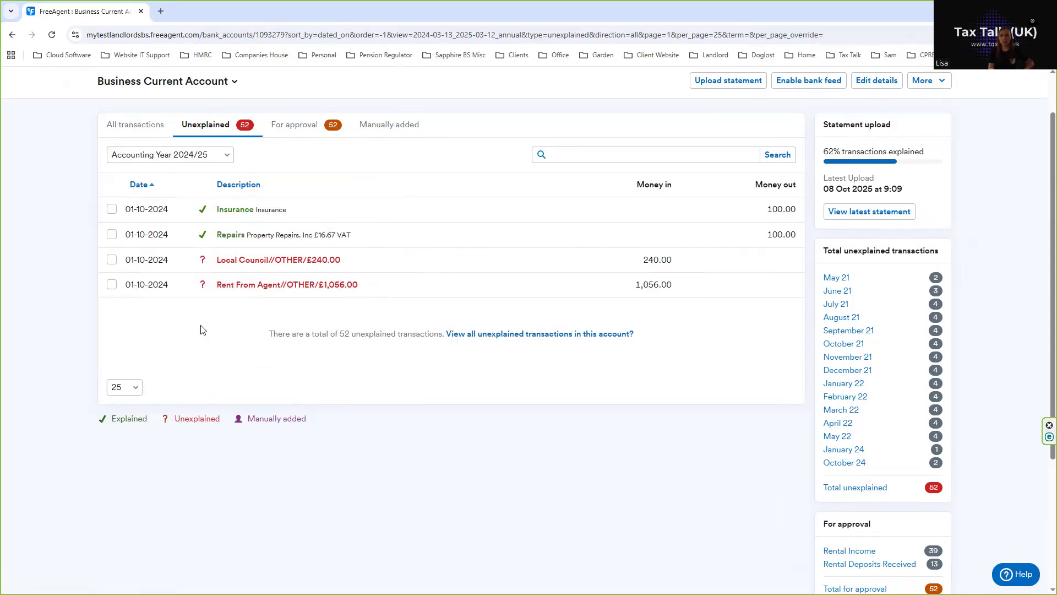
# Switch the unexplained transactions period back to Accounting Year 2023/24
pyautogui.scroll(2, 201, 330)
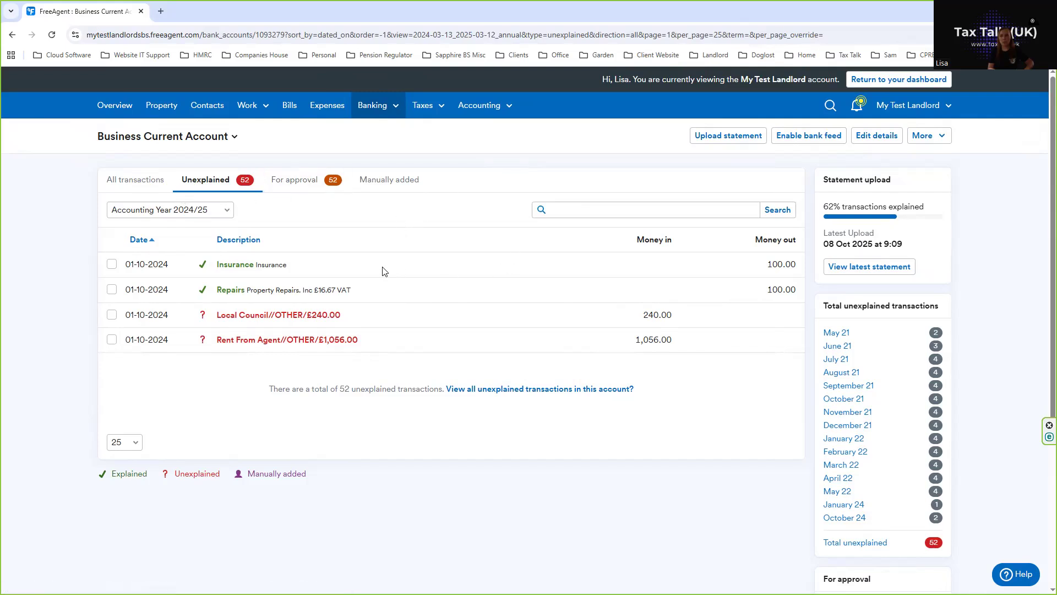
pyautogui.click(177, 209)
pyautogui.scroll(1, 165, 278)
pyautogui.scroll(-2, 196, 376)
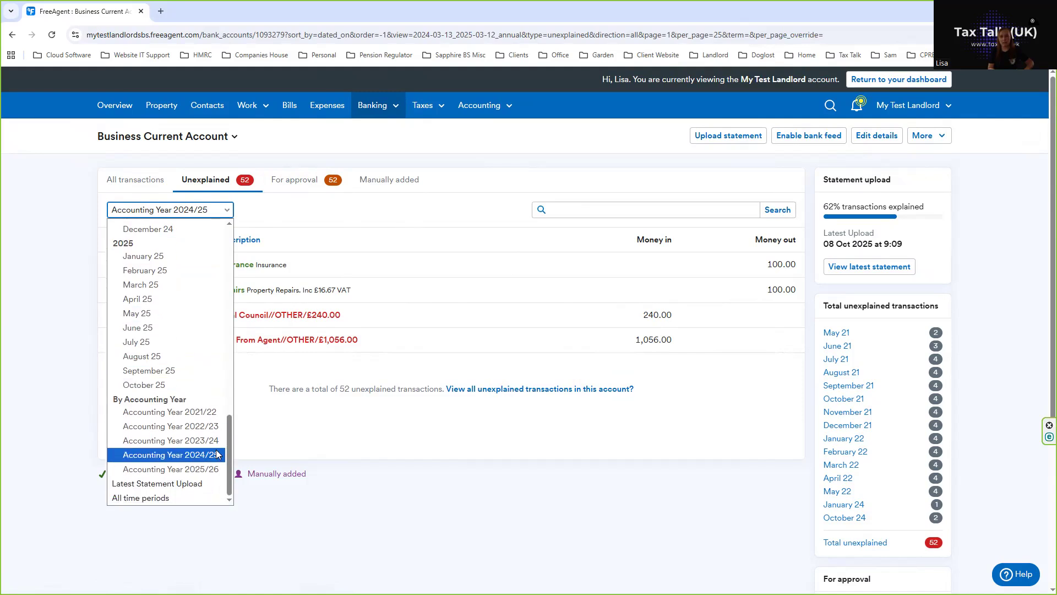
pyautogui.click(185, 440)
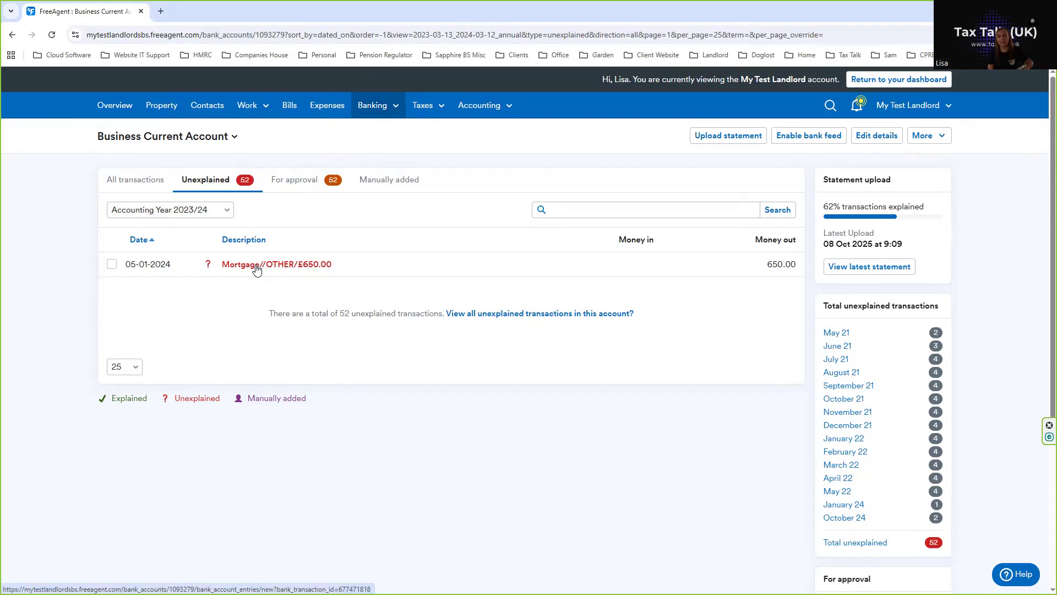
# Explain the £650.00 Mortgage transaction as a Payment in the Residential Interest Payable category for the Baker Street property
pyautogui.click(257, 268)
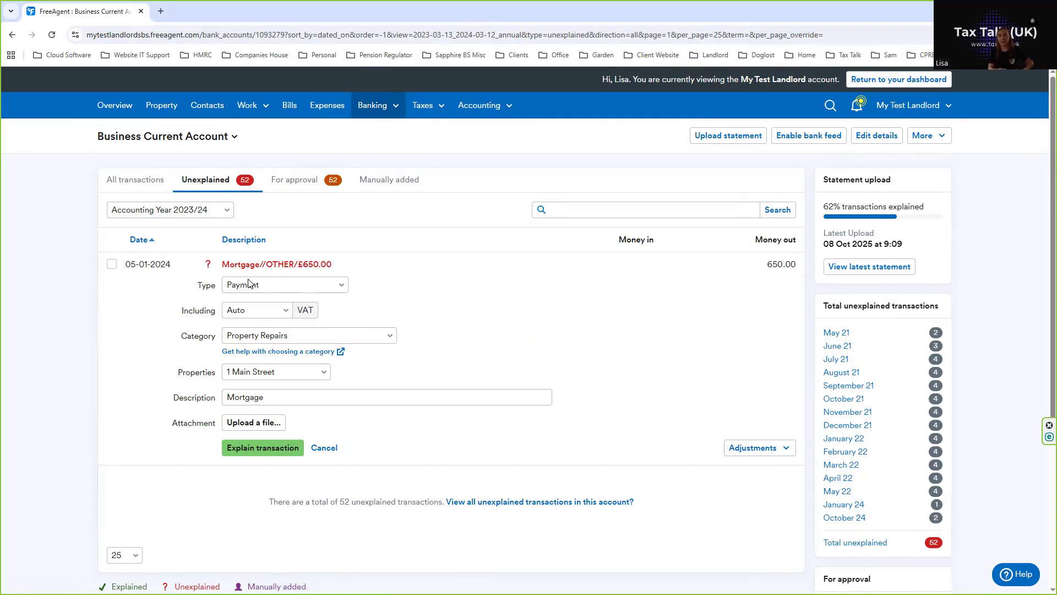
pyautogui.click(246, 340)
pyautogui.scroll(-5, 267, 271)
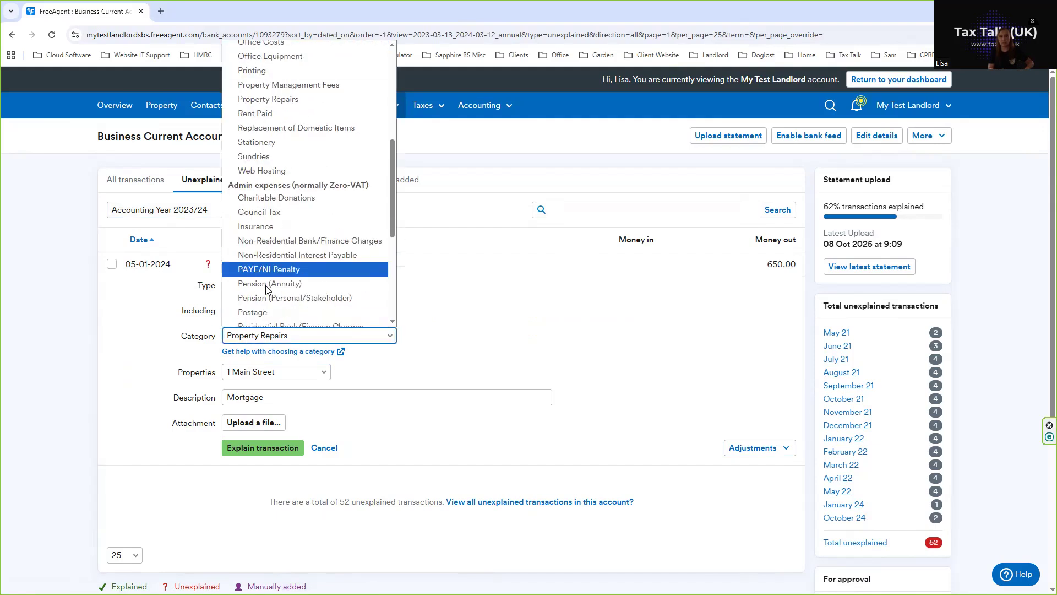
pyautogui.scroll(-4, 267, 273)
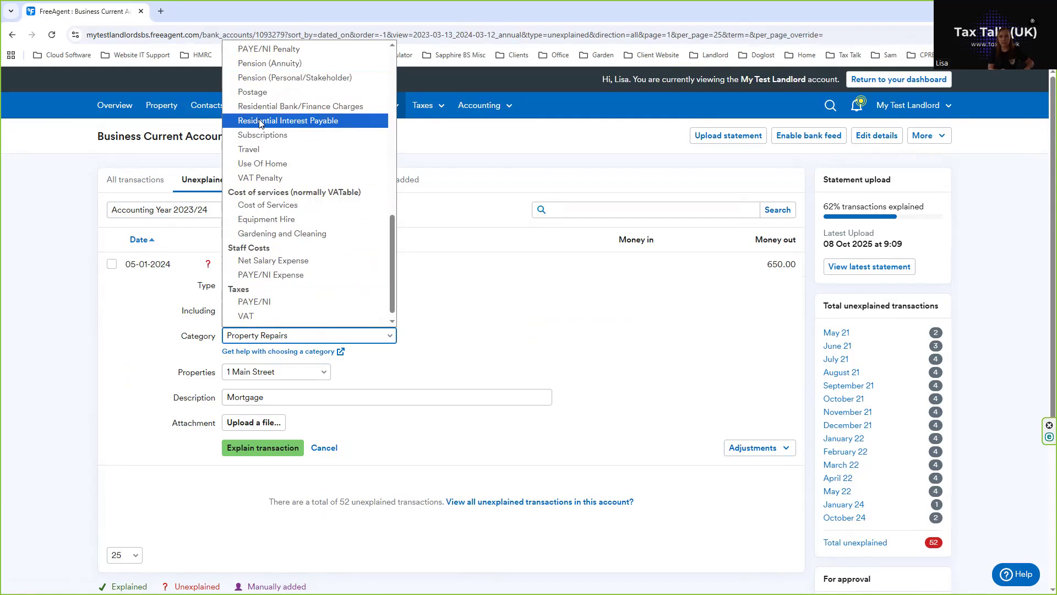
pyautogui.click(260, 122)
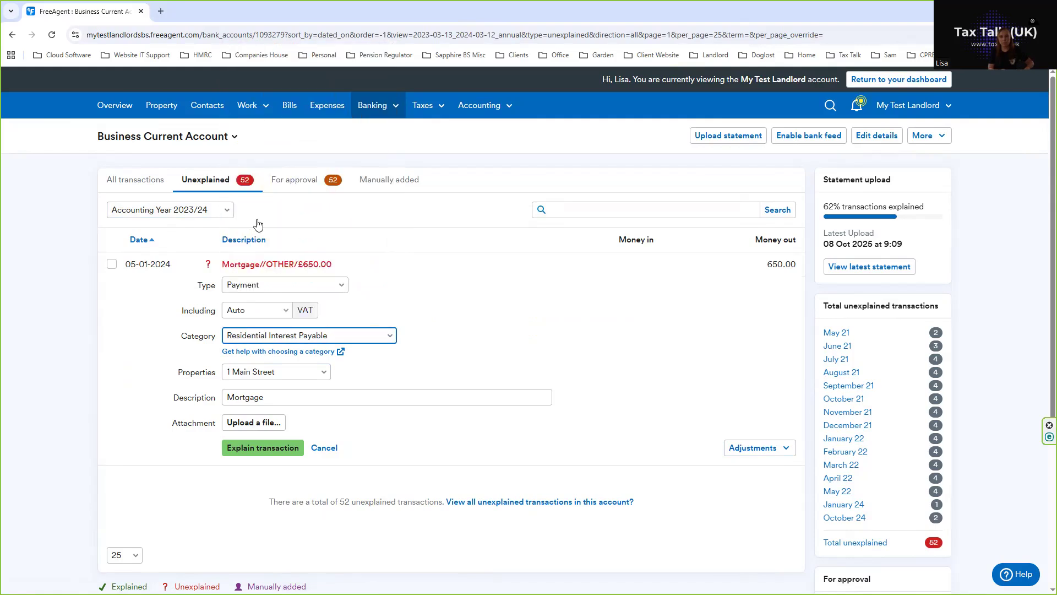
pyautogui.click(251, 373)
pyautogui.click(249, 402)
pyautogui.click(249, 446)
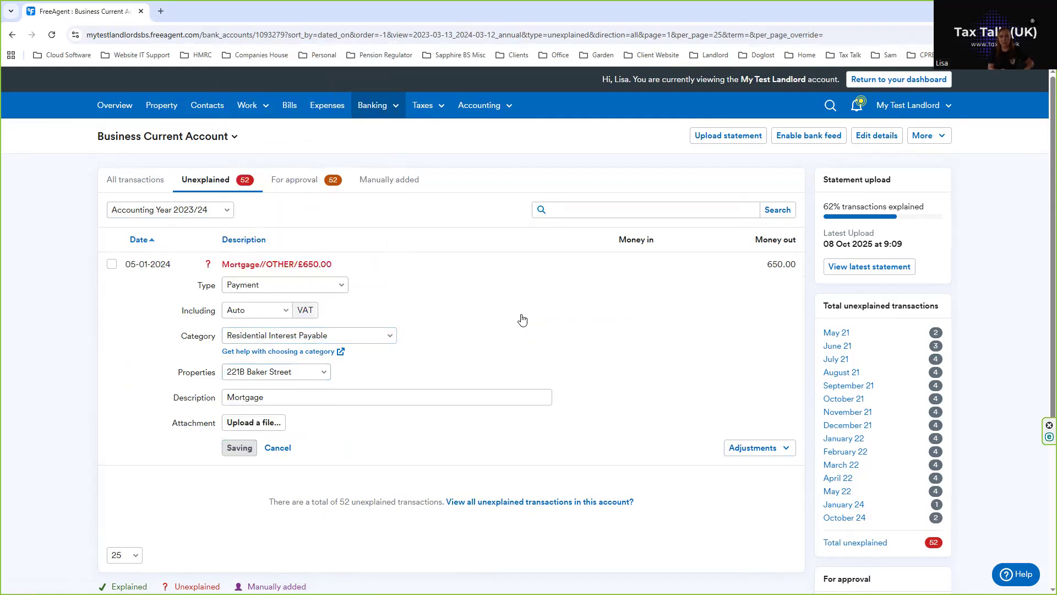
# Open the yearly Profit & Loss report for Accounting year 2023/24 and review its income and expense lines
pyautogui.click(471, 105)
pyautogui.click(472, 129)
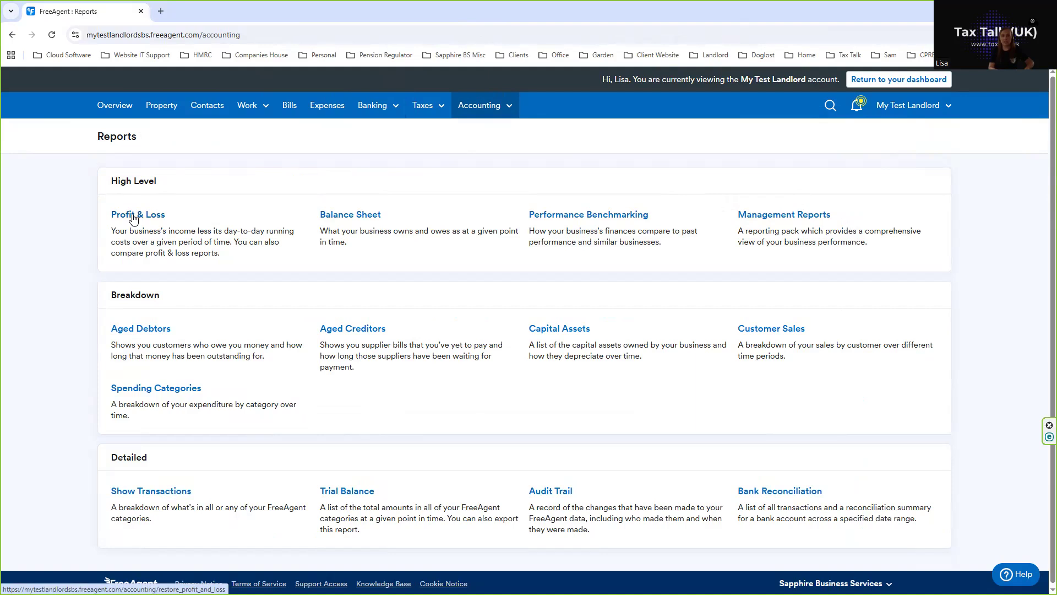
pyautogui.click(134, 216)
pyautogui.click(178, 216)
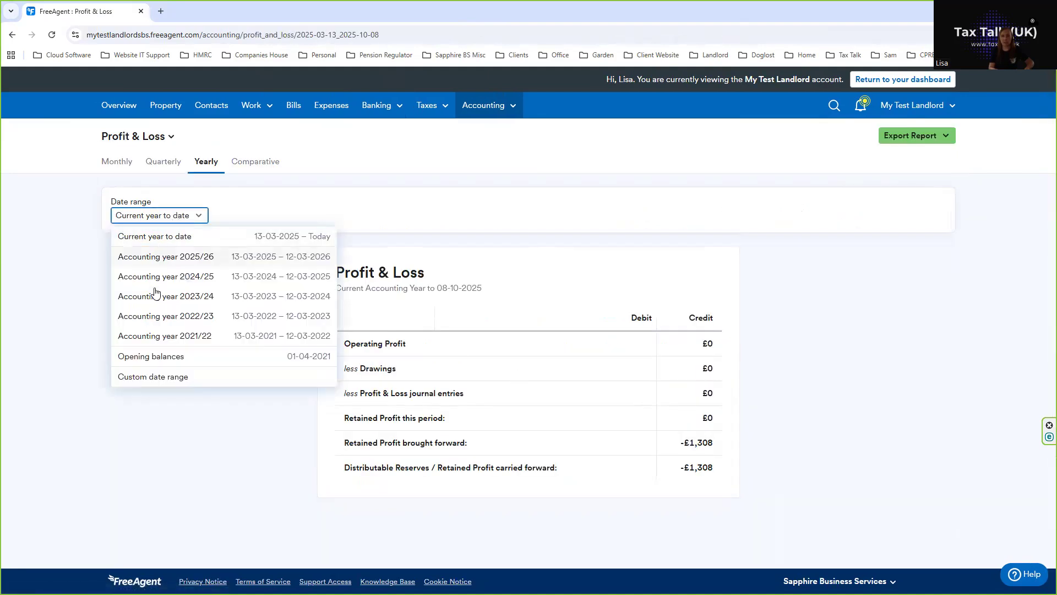
pyautogui.click(157, 301)
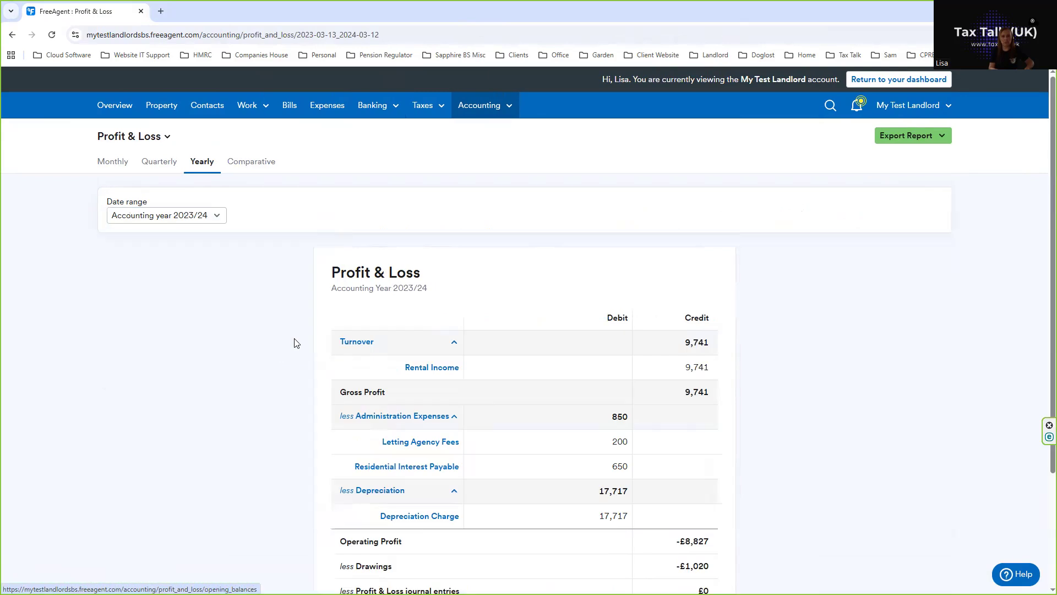
pyautogui.scroll(-2, 210, 402)
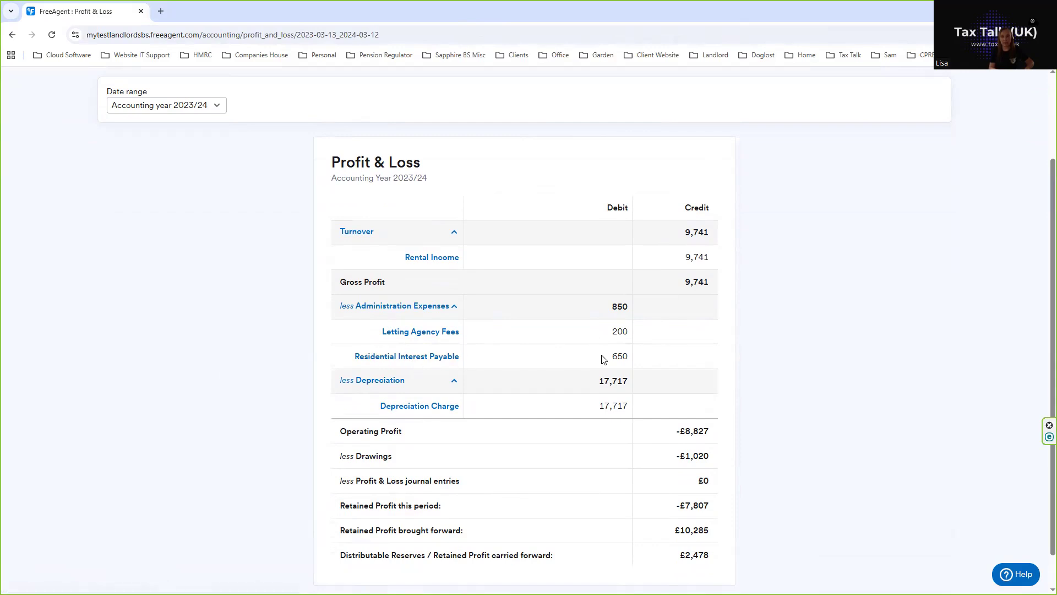
pyautogui.scroll(2, 174, 151)
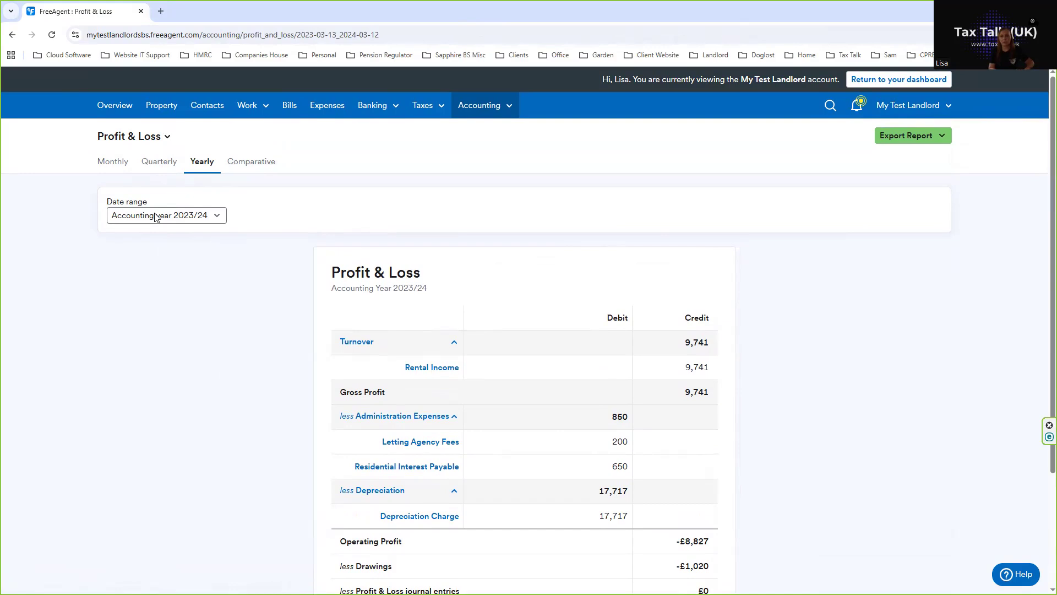
# Change the Profit & Loss date range to Accounting year 2024/25 and review the report's expenses
pyautogui.click(155, 217)
pyautogui.click(160, 278)
pyautogui.scroll(-2, 337, 407)
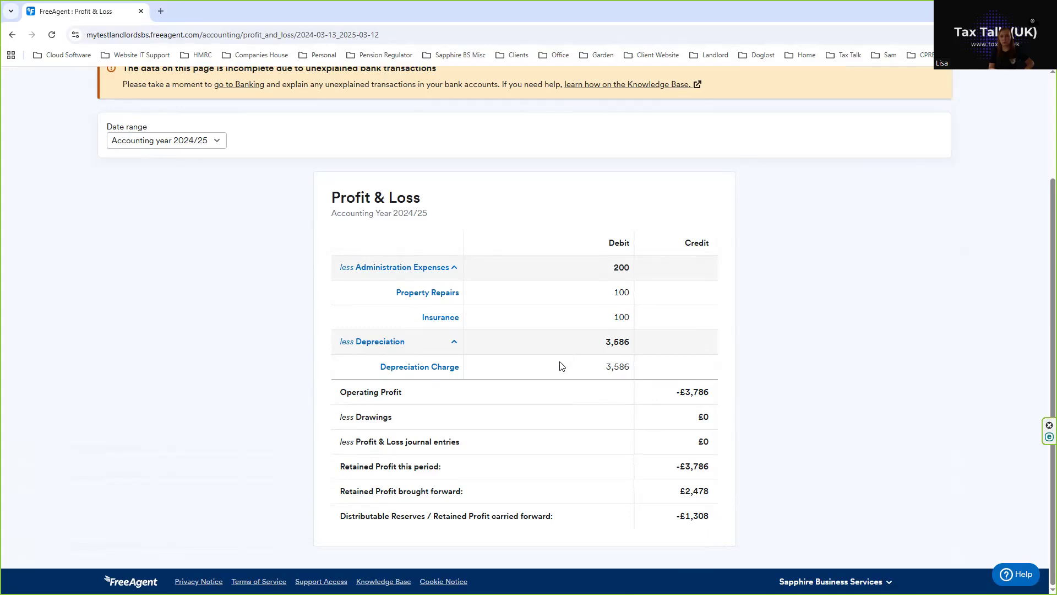
pyautogui.scroll(2, 207, 267)
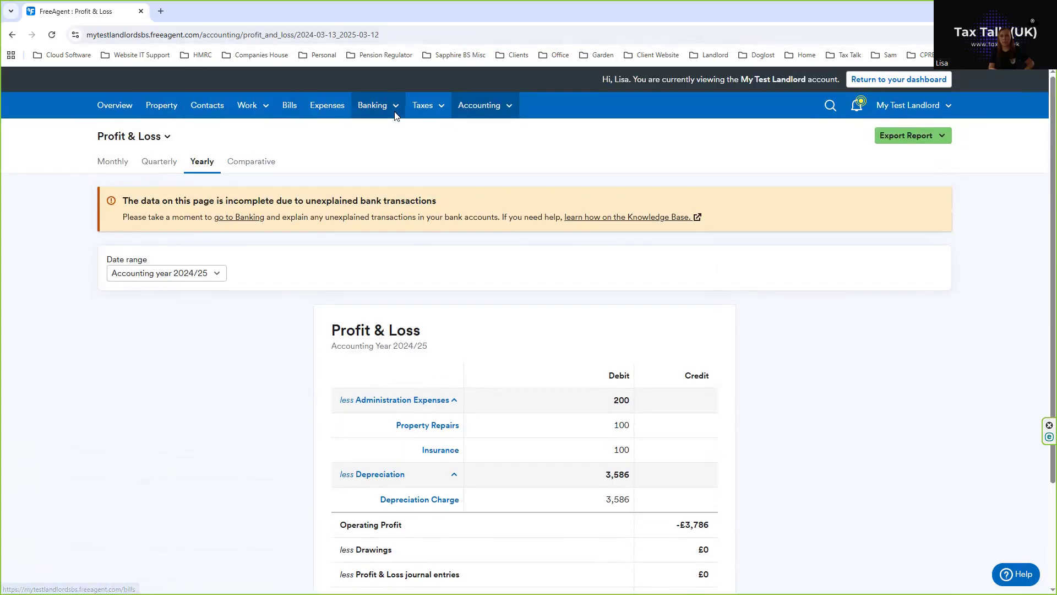